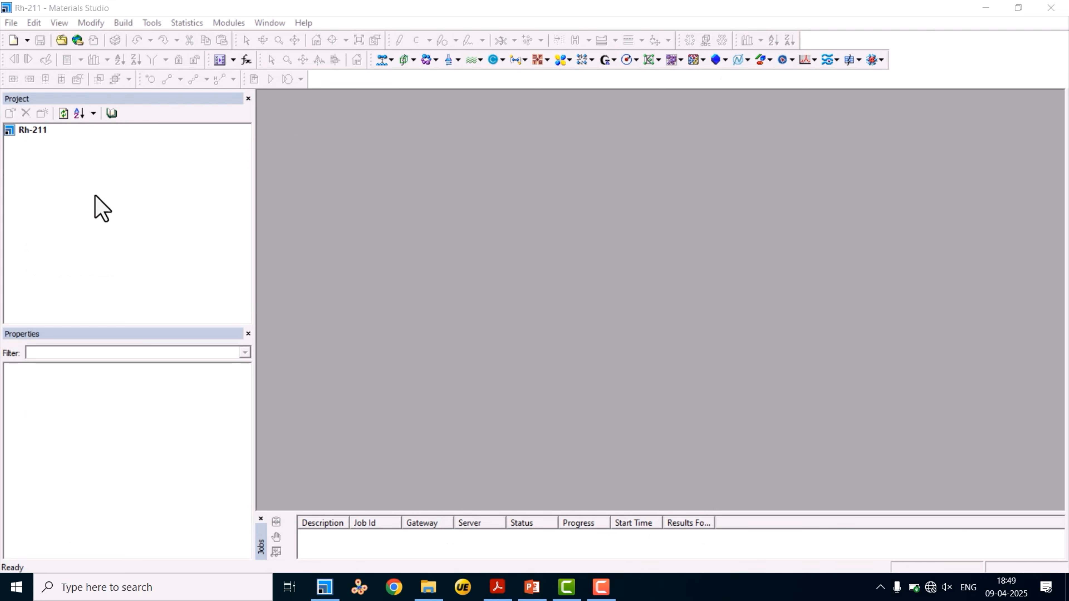
Start a document import and open the metals/pure-metals folder of the Structures library
click(13, 23)
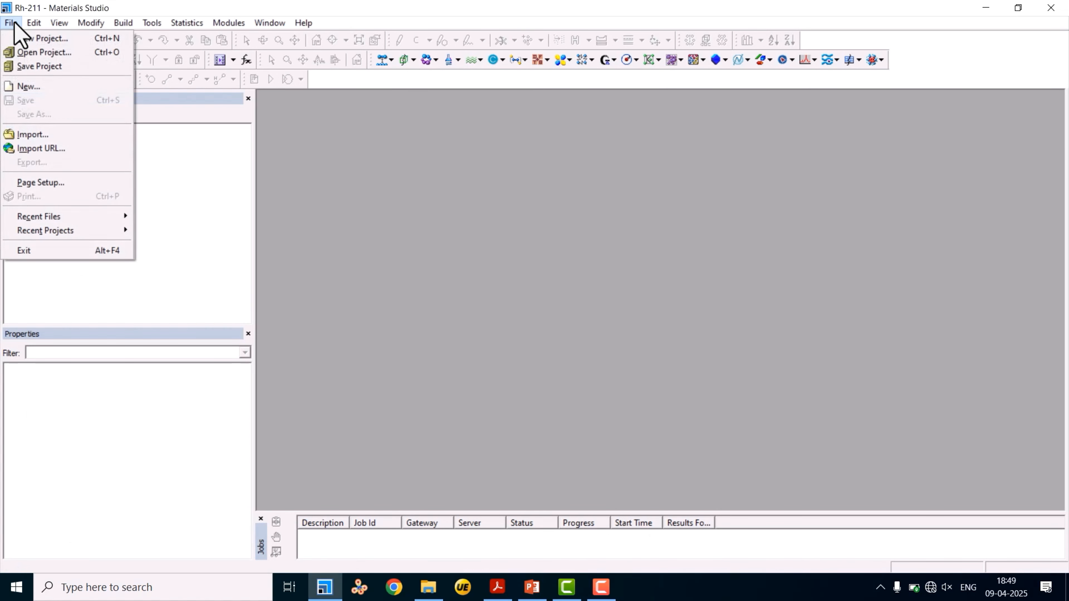
click(32, 135)
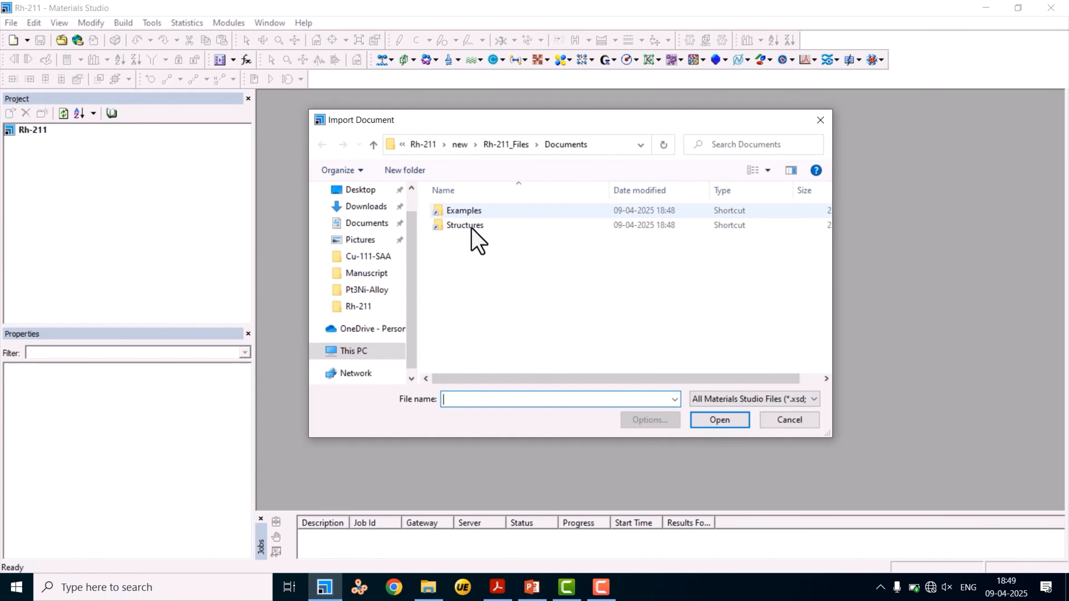
double_click(466, 226)
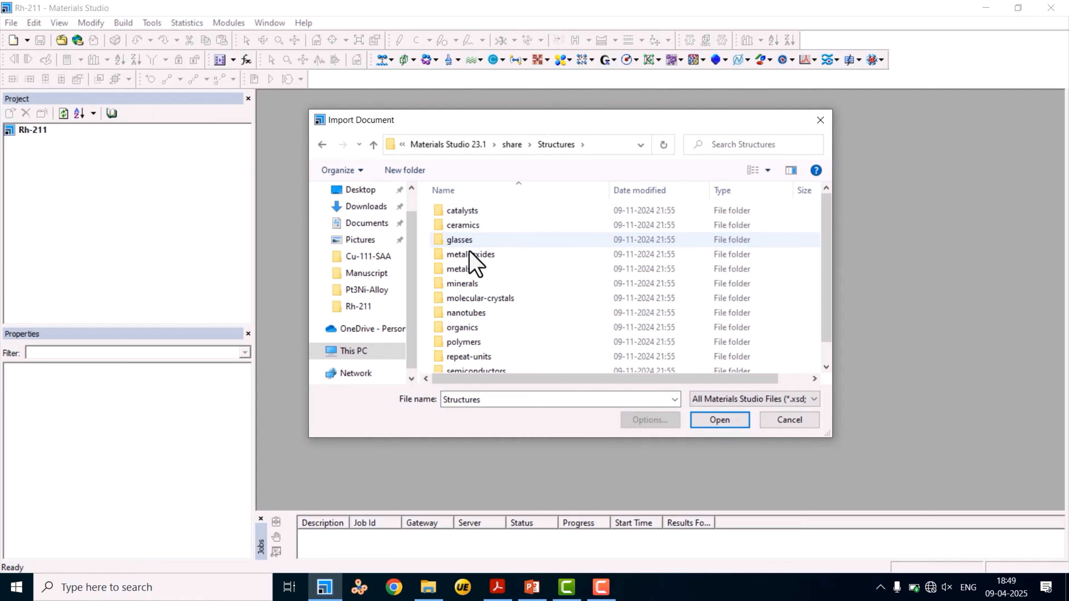
scroll(470, 255, down, 1)
scroll(483, 312, up, 1)
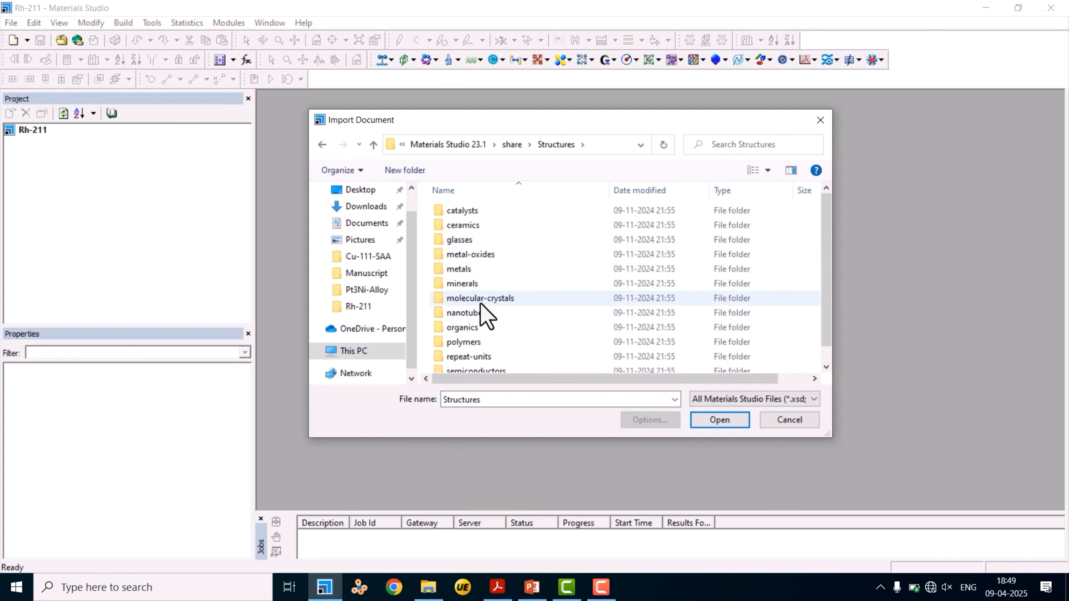
double_click(461, 271)
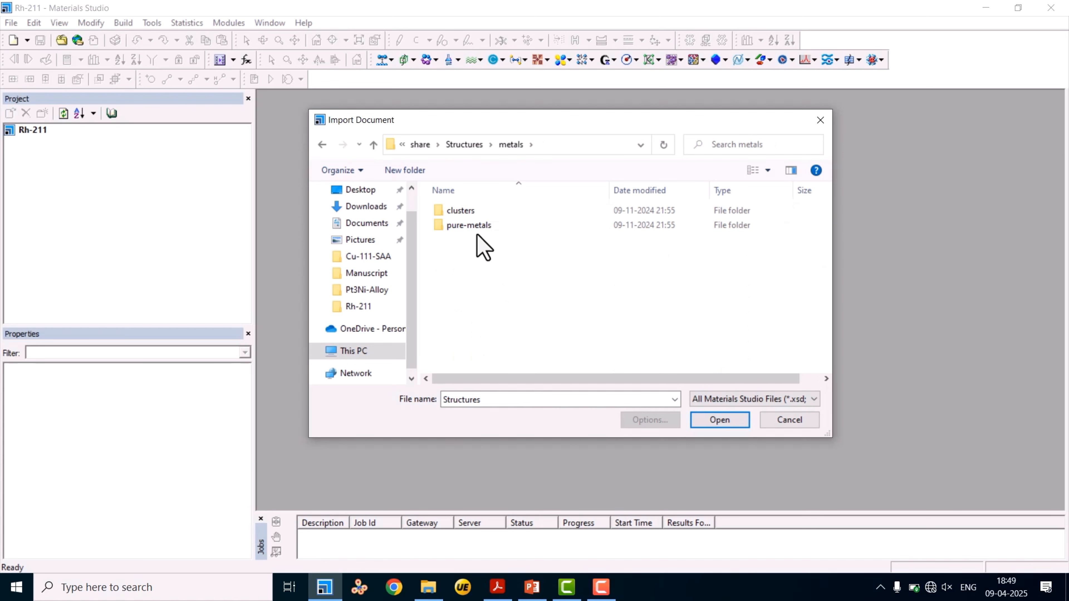
double_click(473, 226)
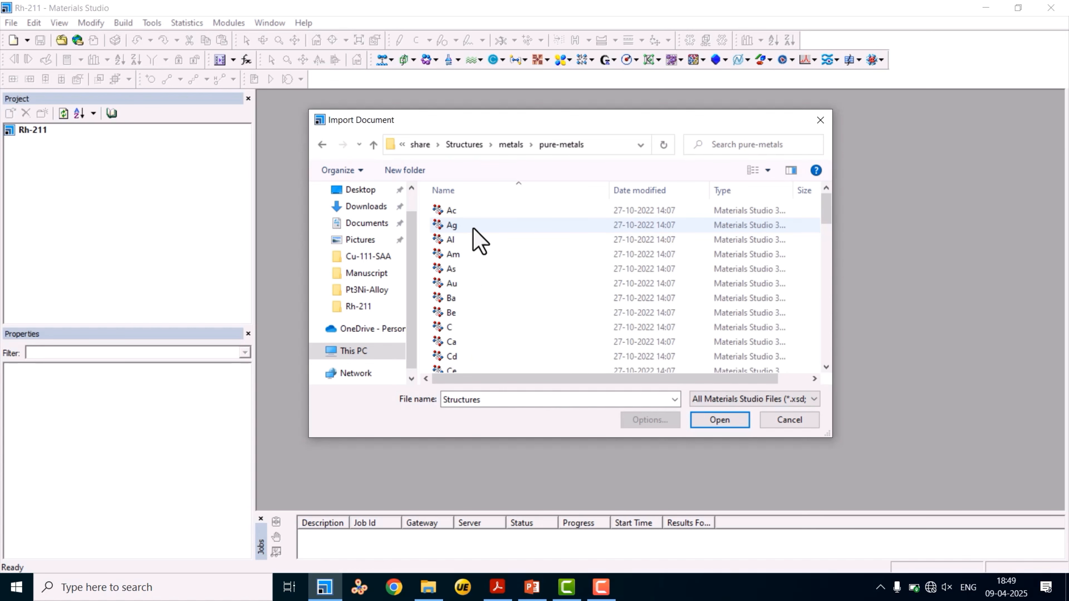
Import the Rh structure from the pure-metals folder and maximize its document window
scroll(474, 231, down, 5)
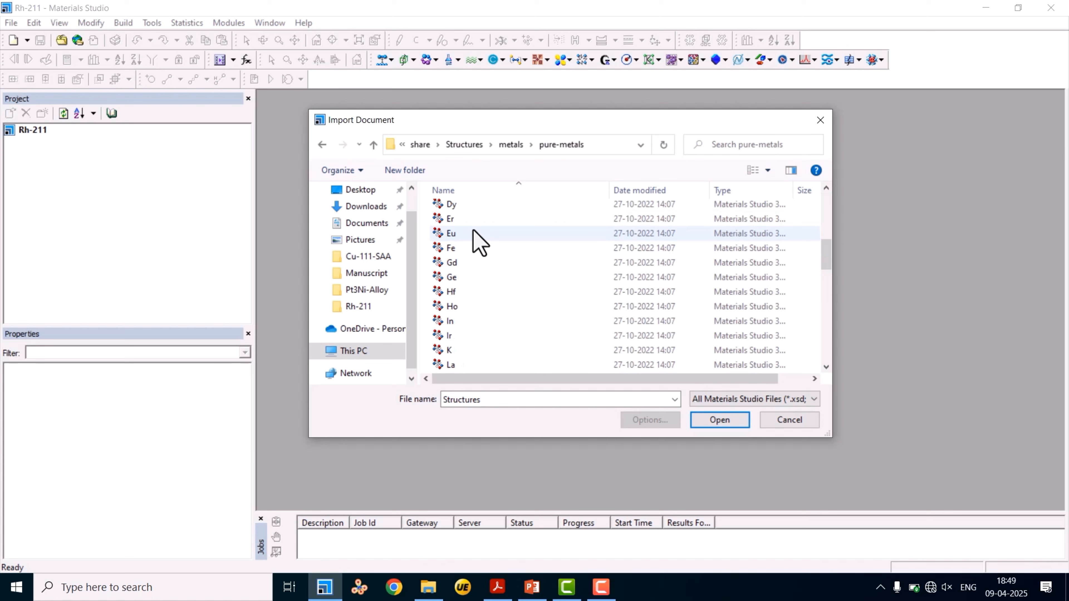
scroll(473, 231, down, 12)
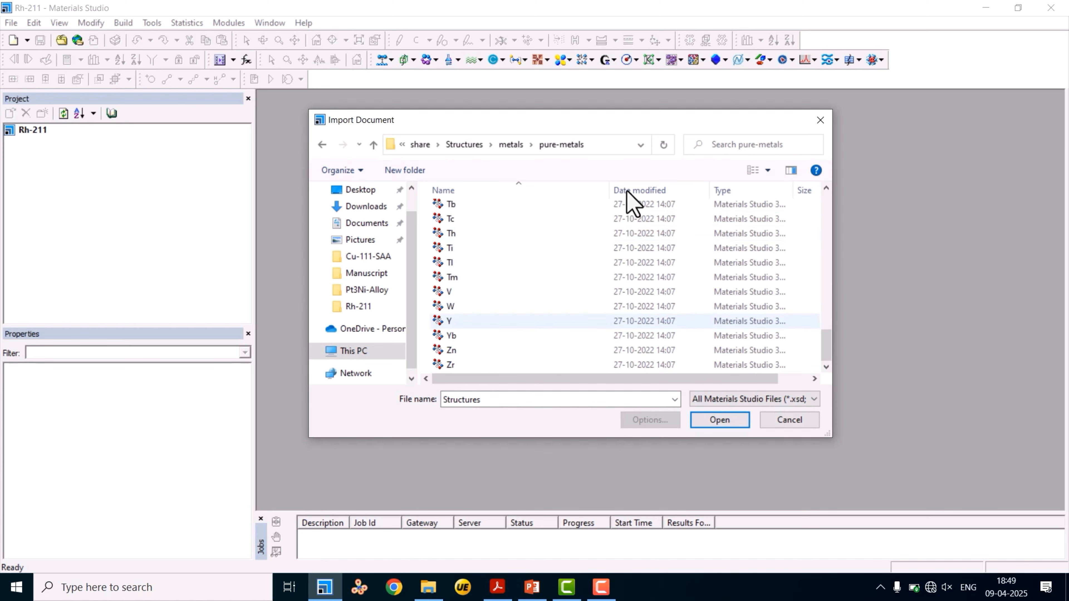
scroll(522, 286, up, 17)
scroll(524, 287, down, 10)
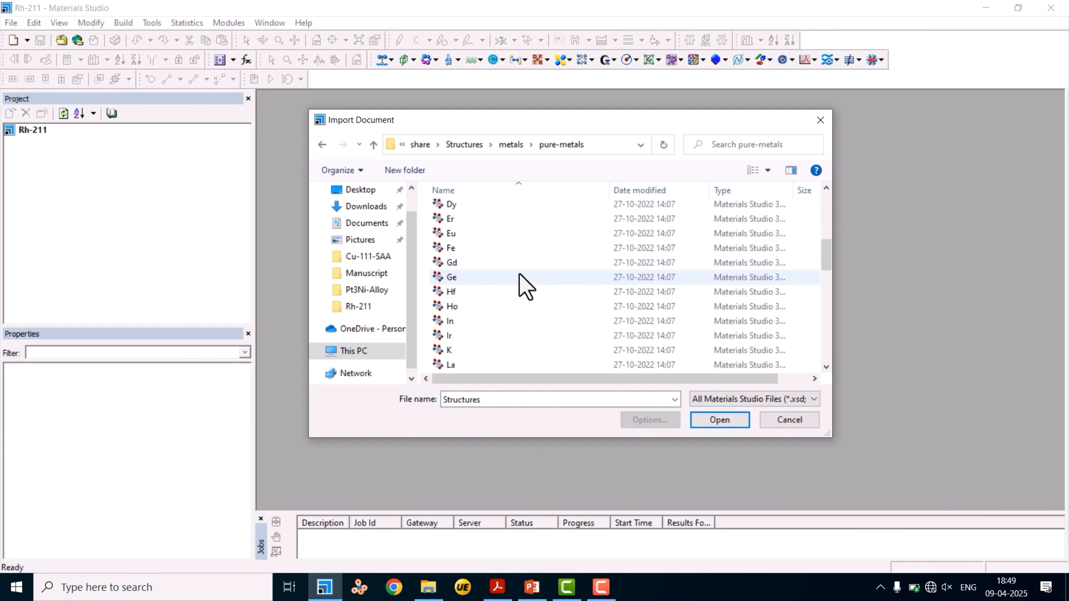
scroll(526, 287, down, 2)
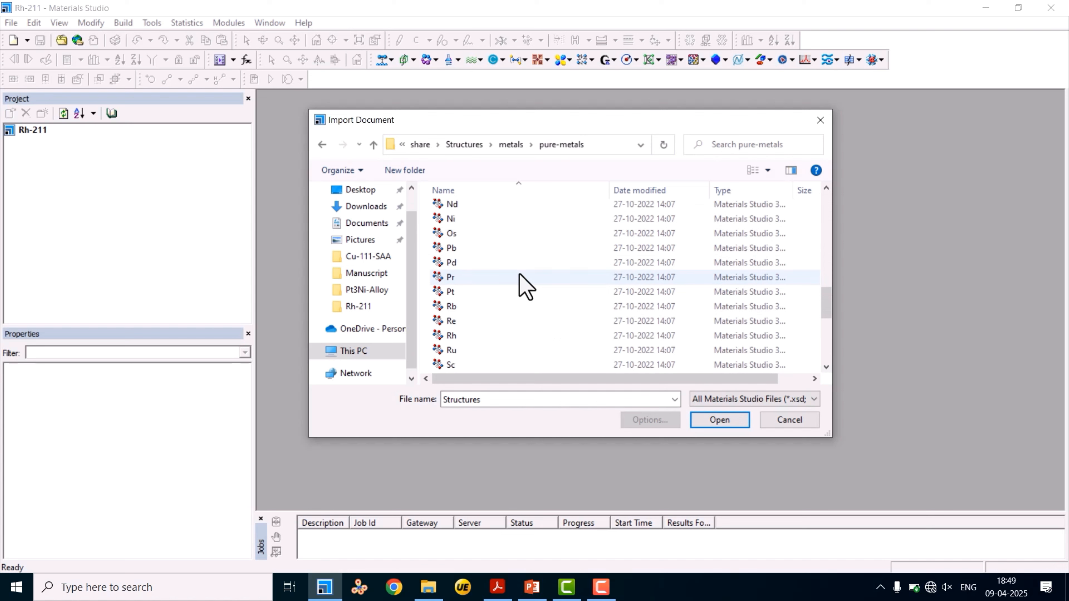
scroll(467, 287, down, 2)
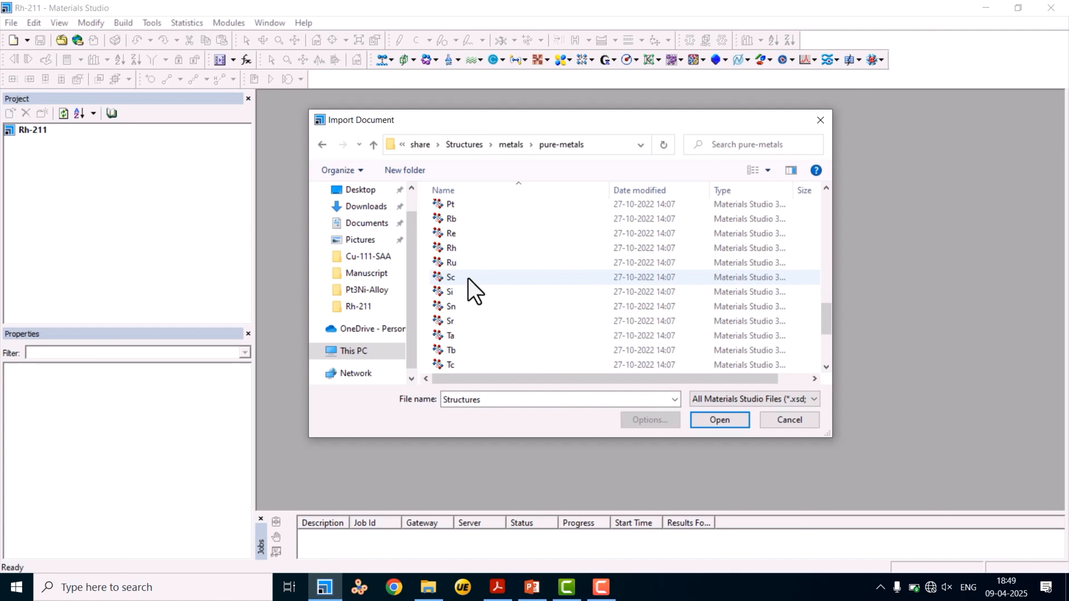
click(454, 249)
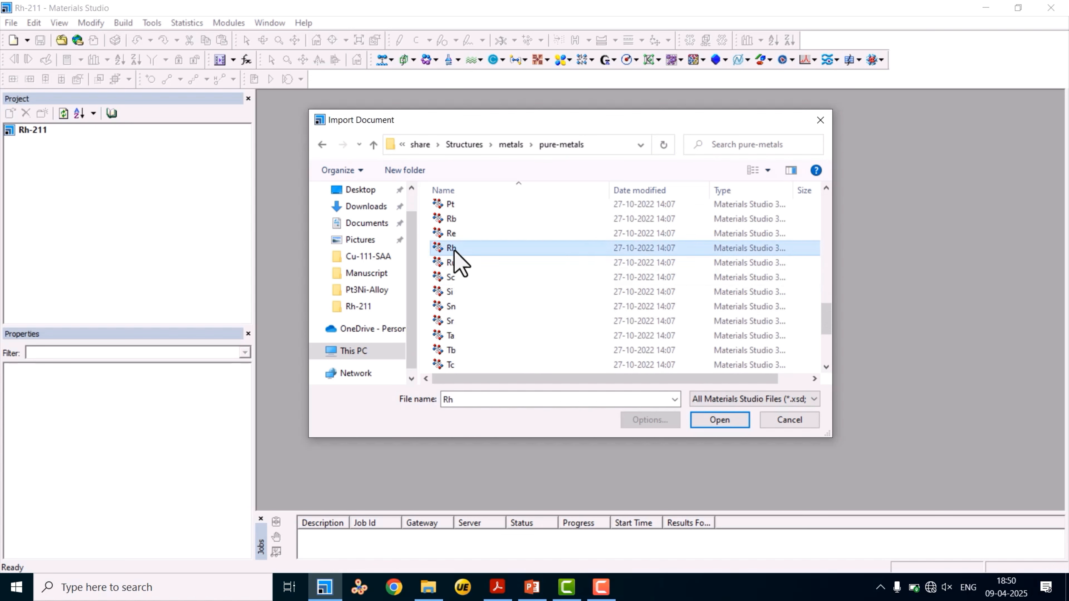
click(721, 420)
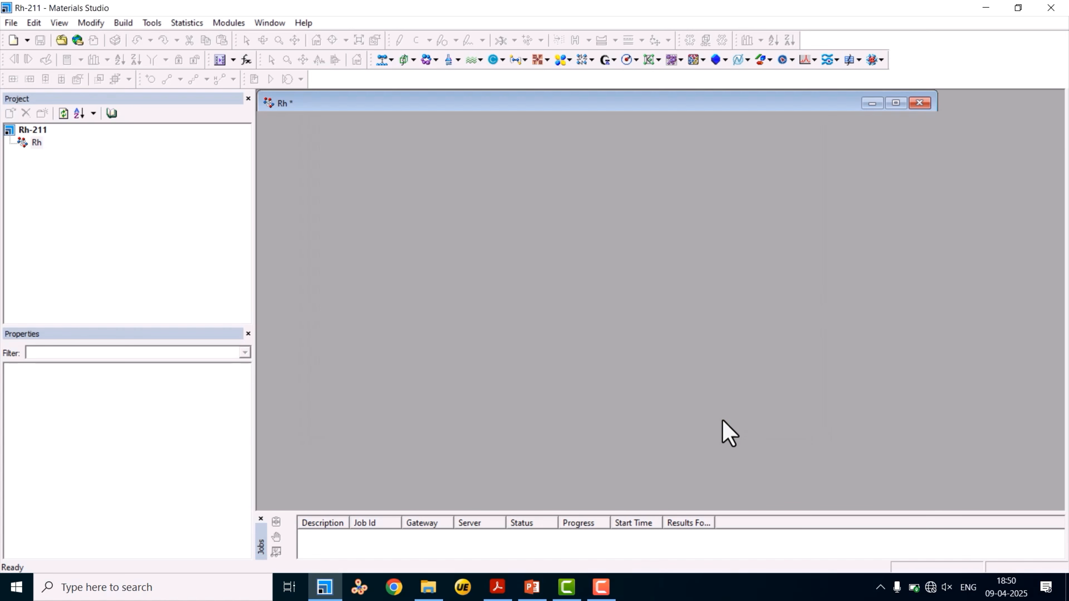
click(895, 103)
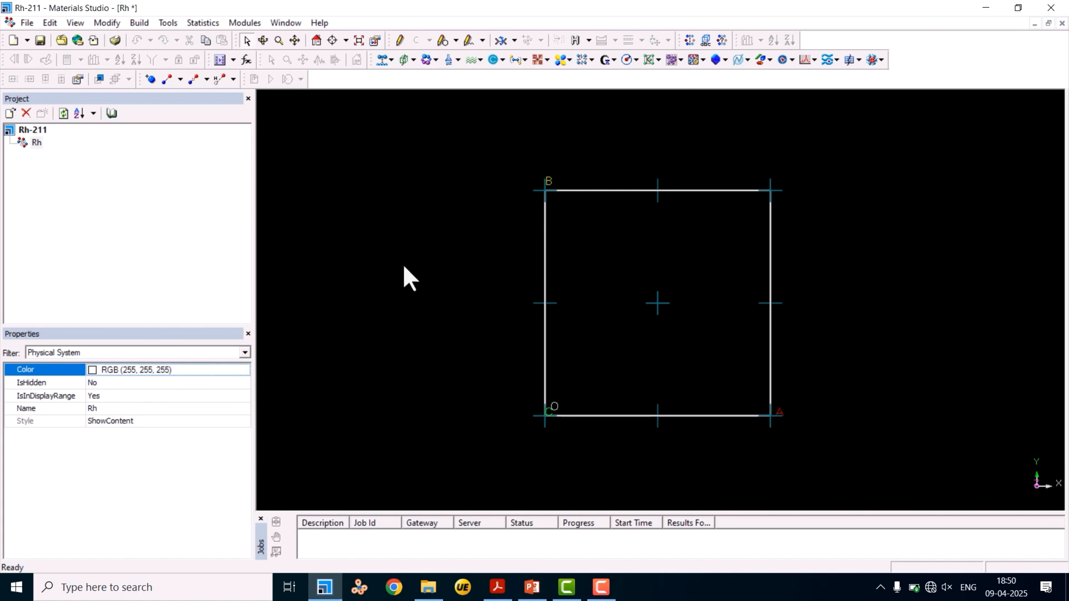
Display the Rh atoms as ball and stick with a stick radius of 0.1 and a ball radius of 0.6
right_click(357, 184)
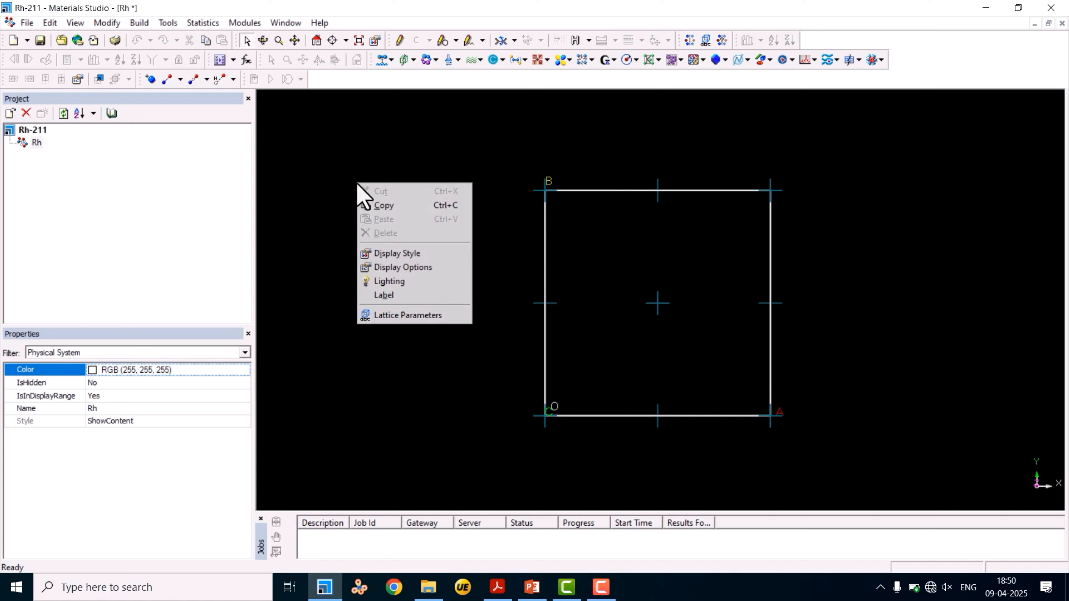
click(398, 254)
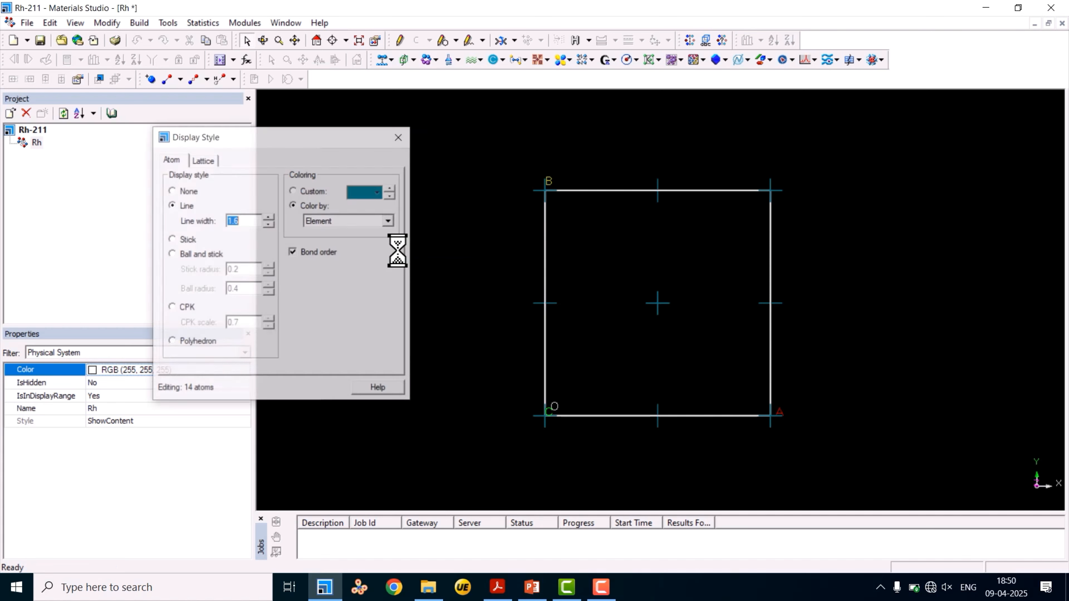
click(182, 255)
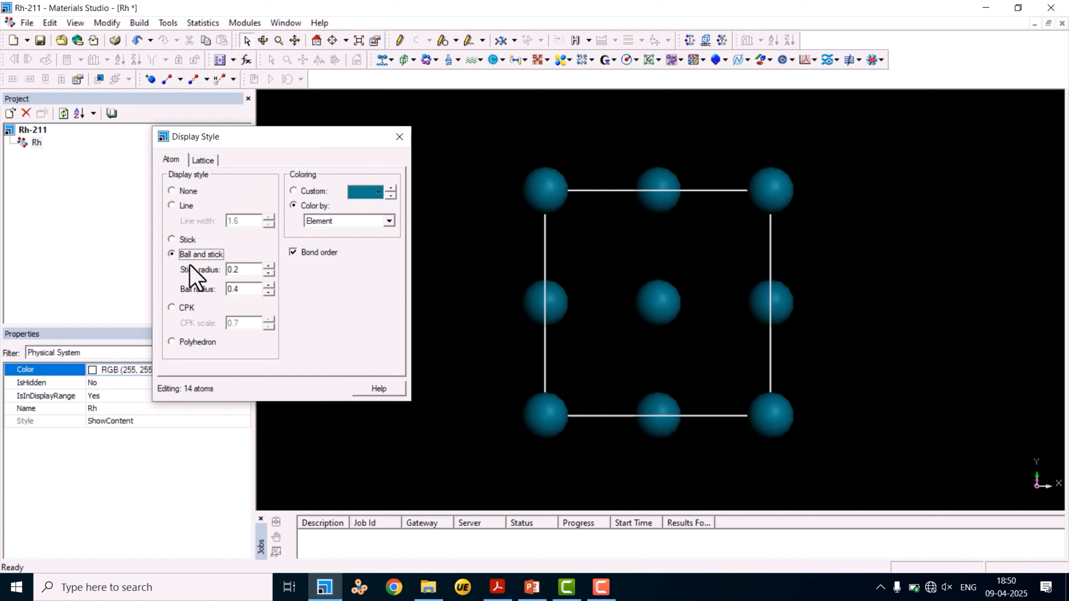
click(269, 286)
click(269, 286)
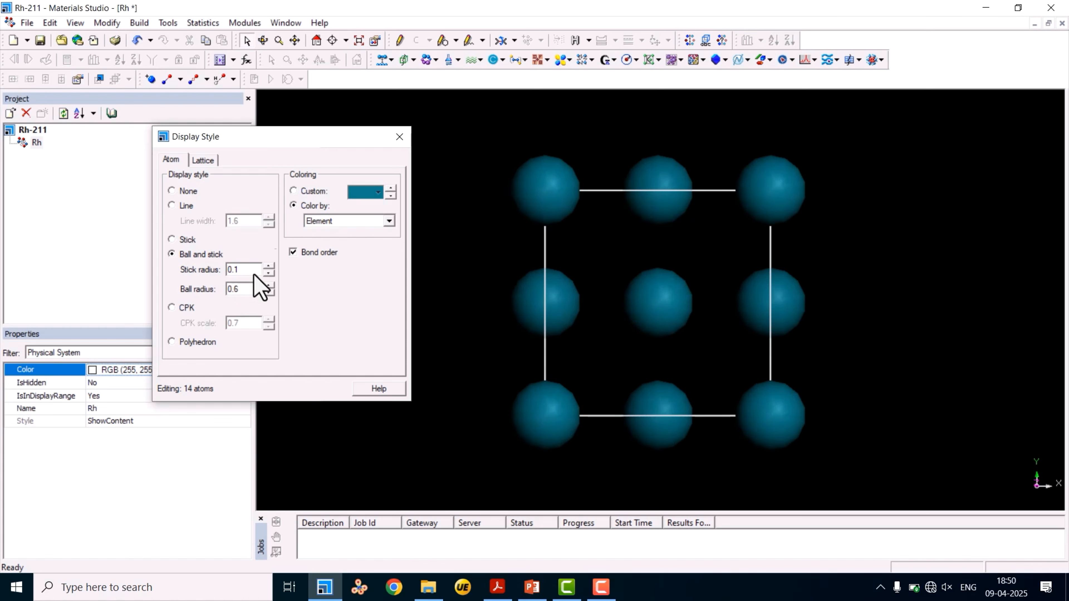
click(399, 137)
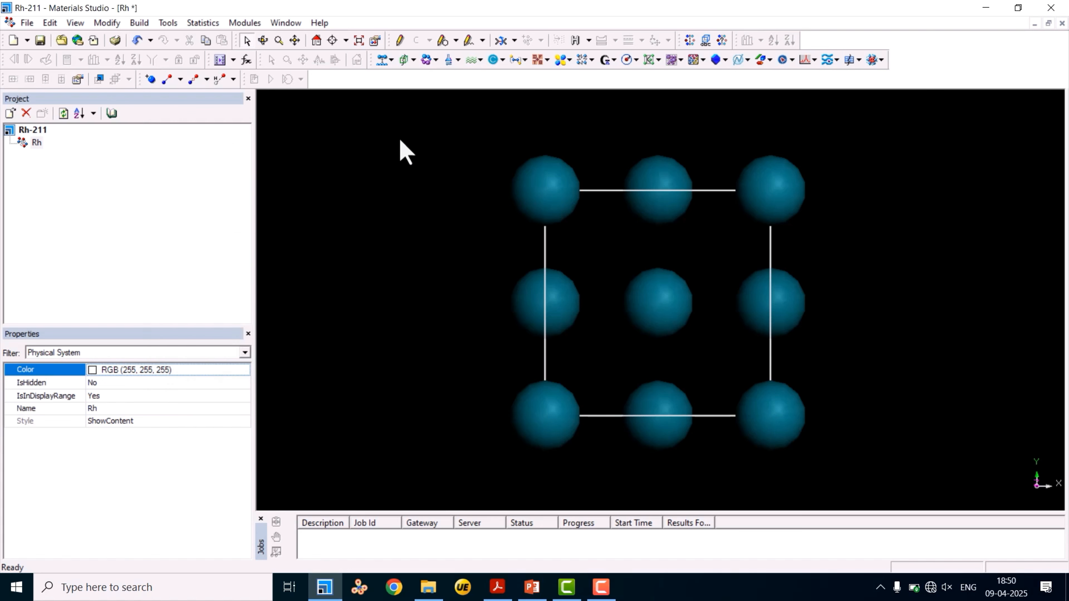
Calculate the bonds between the atoms of the Rh unit cell
click(263, 40)
drag(699, 171, 612, 238)
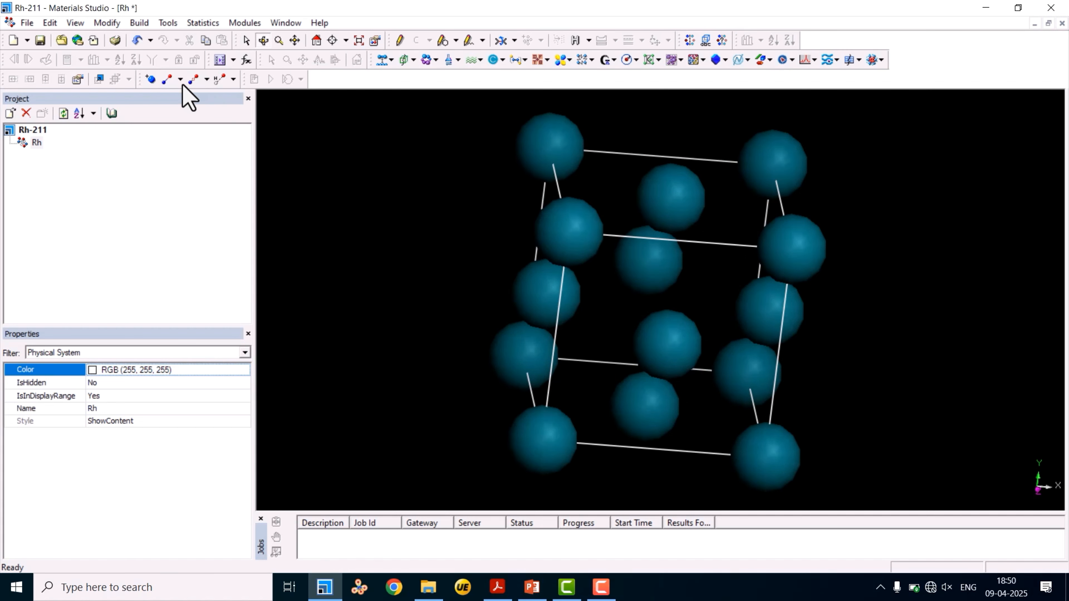
click(168, 79)
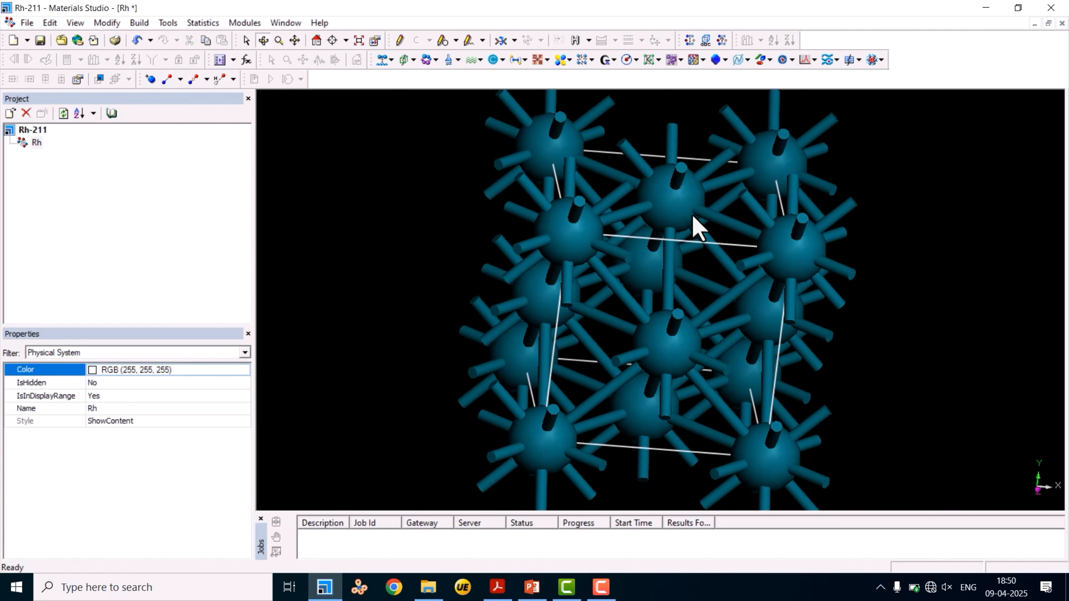
right_drag(693, 228, 666, 304)
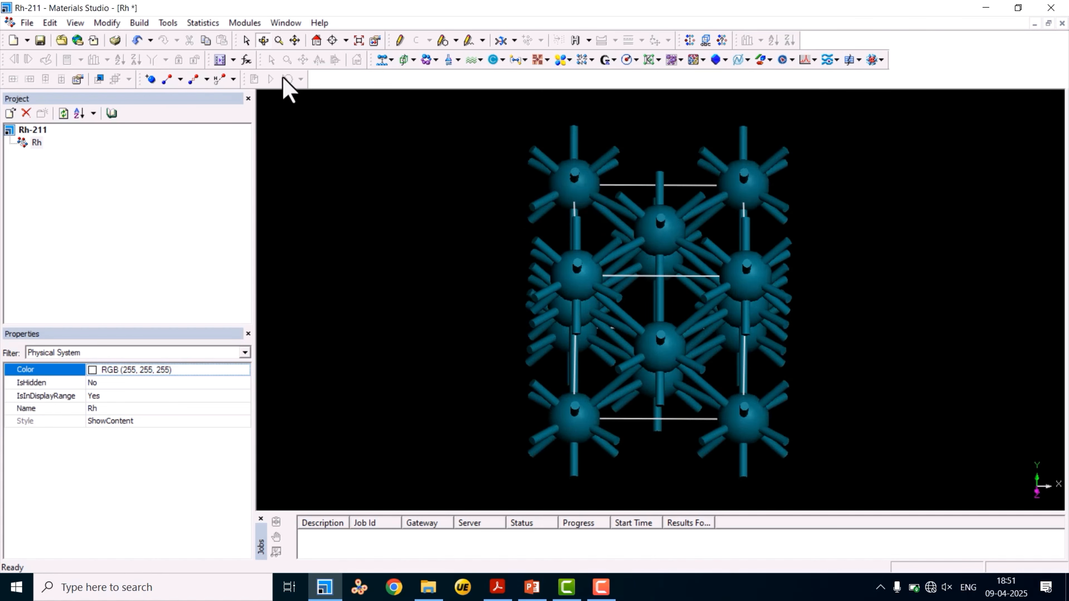
Set the bonding scheme for bond calculation to Include All Elements, leaving bond monitoring off
click(181, 79)
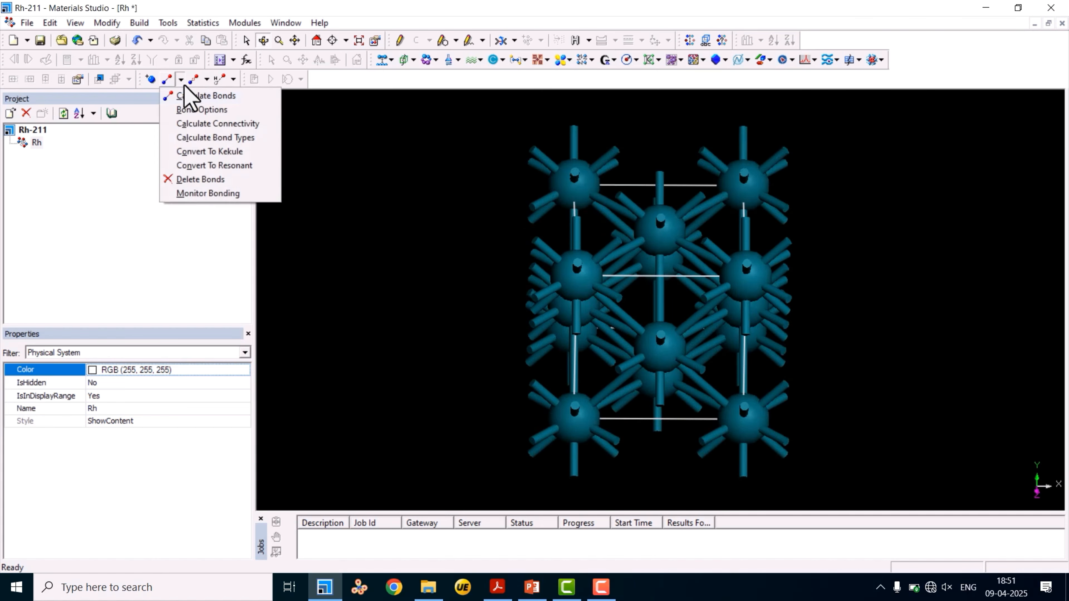
click(185, 111)
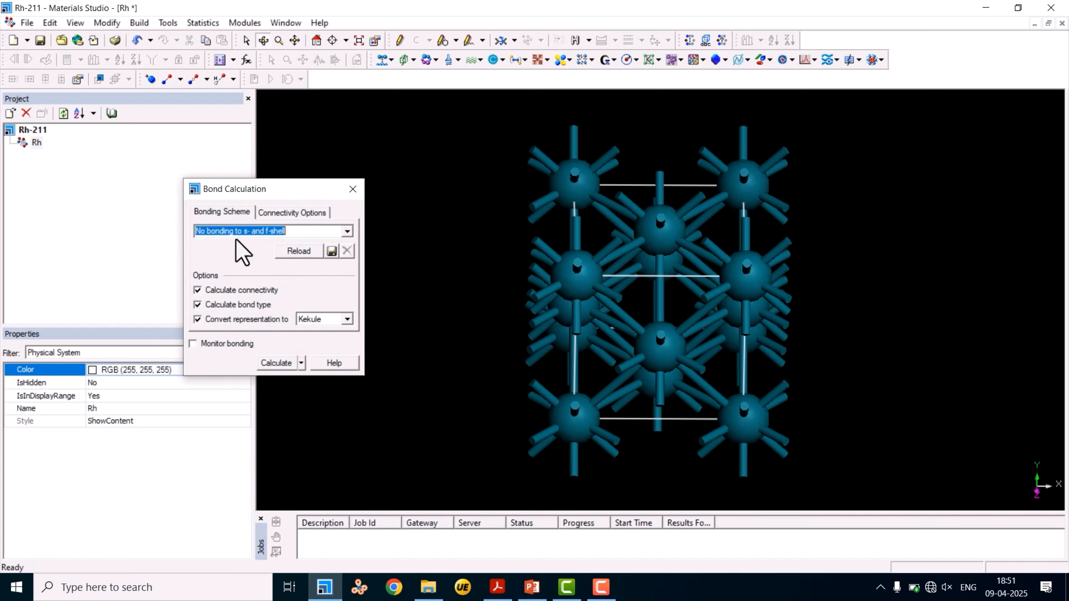
click(347, 232)
click(347, 231)
click(347, 232)
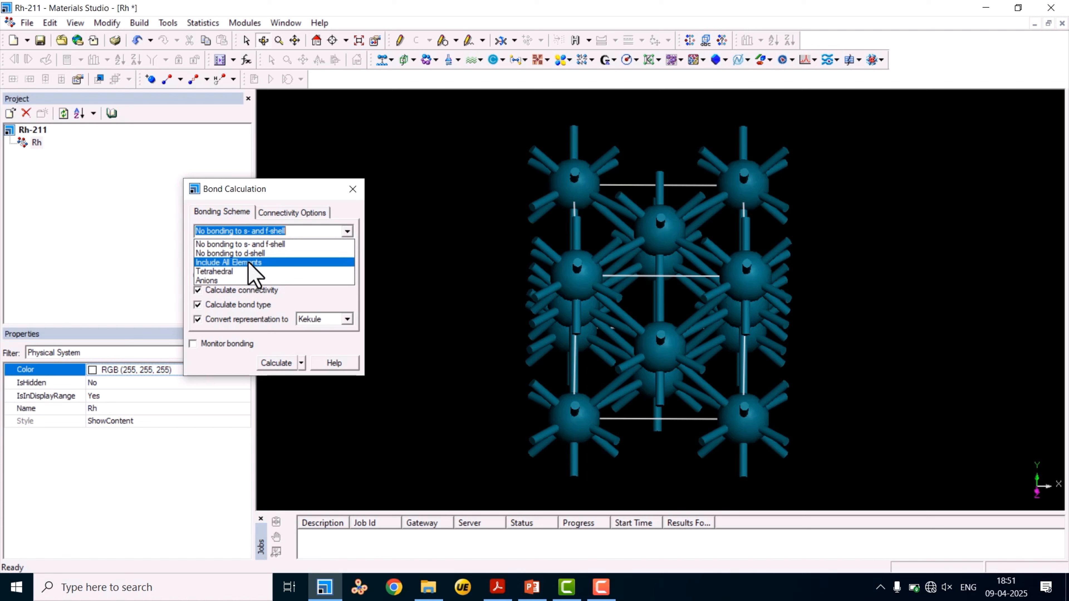
click(250, 262)
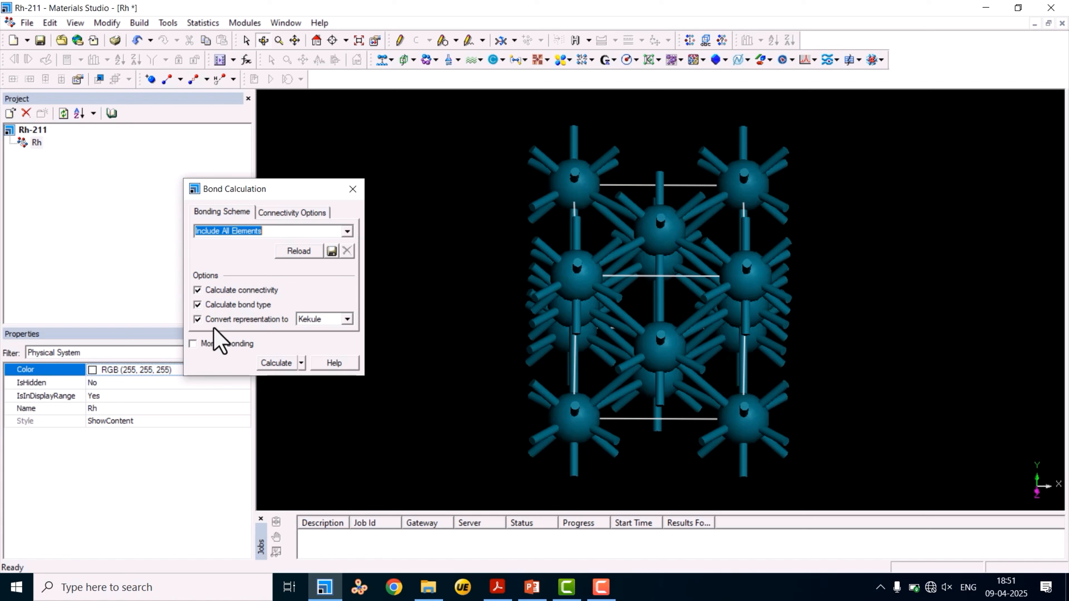
click(210, 345)
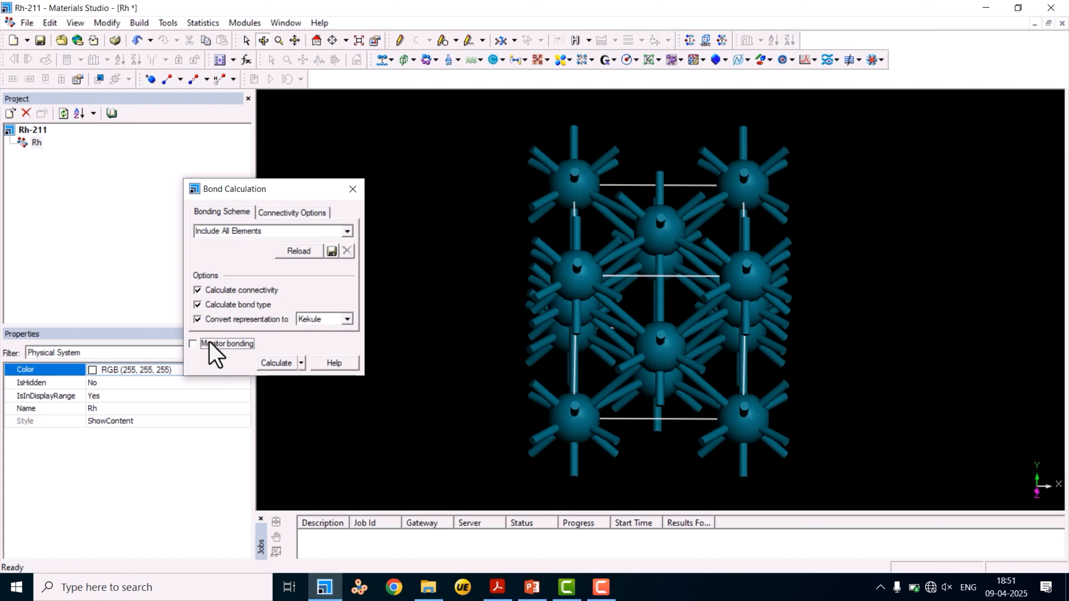
click(353, 190)
Examine the Rh crystal's space group and lattice parameters in the Rebuild Crystal settings without changing them
drag(583, 196, 700, 313)
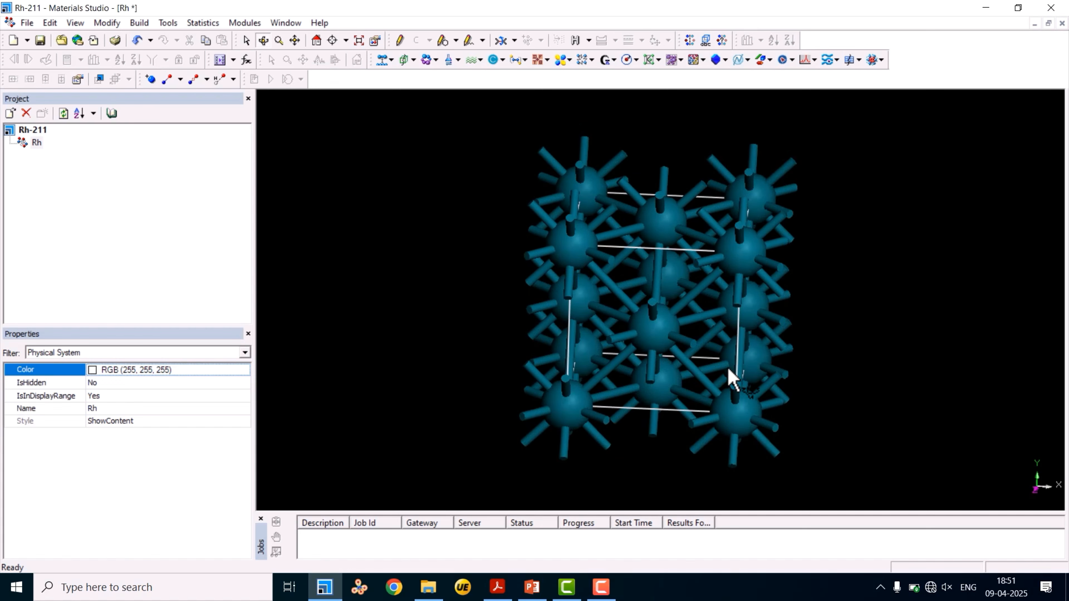
click(137, 23)
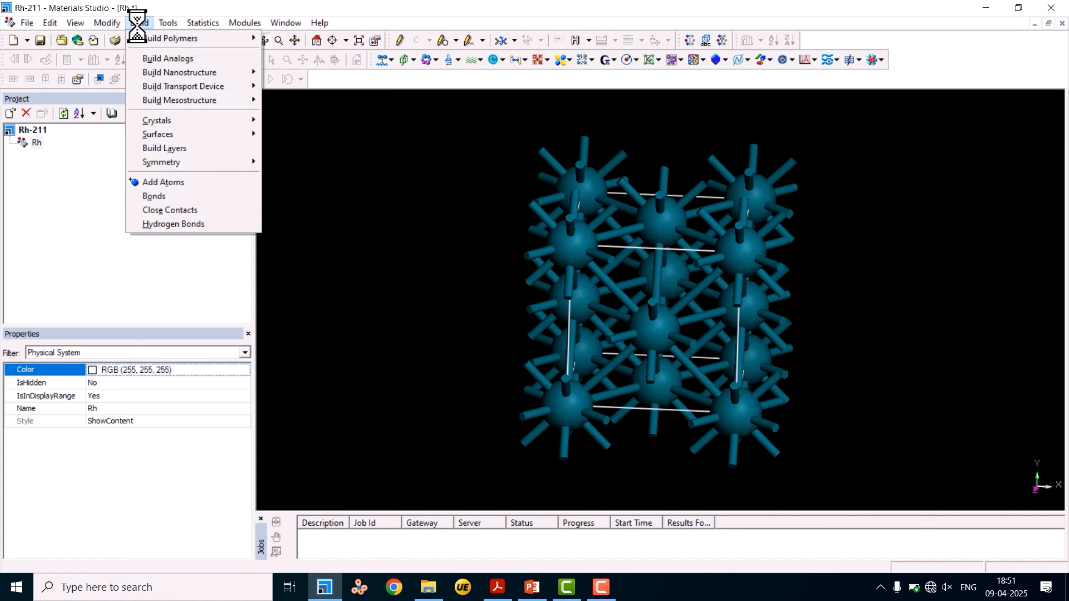
mouse_move(172, 123)
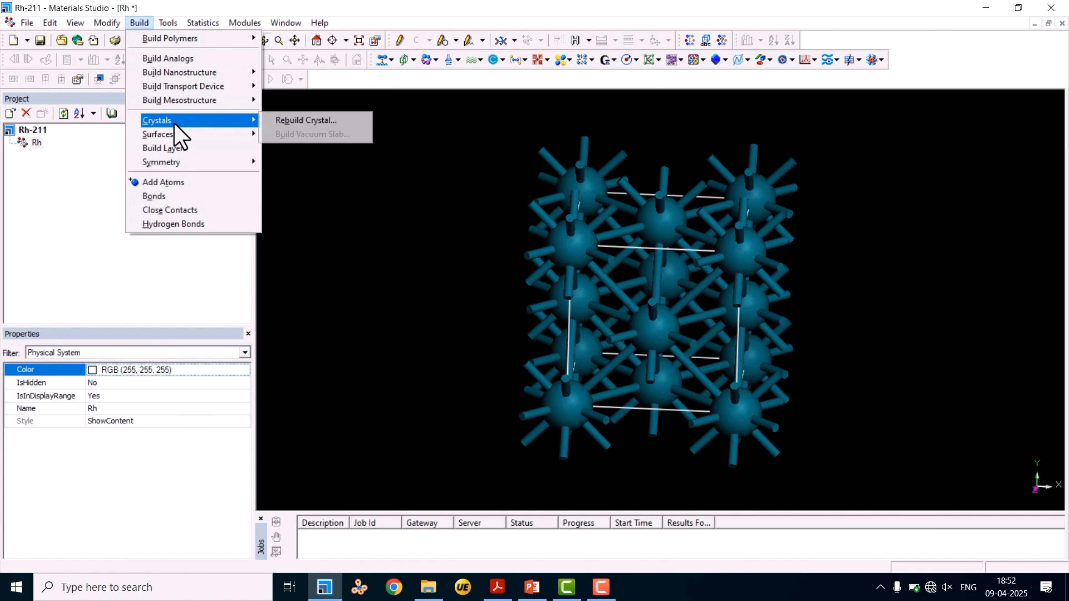
click(284, 122)
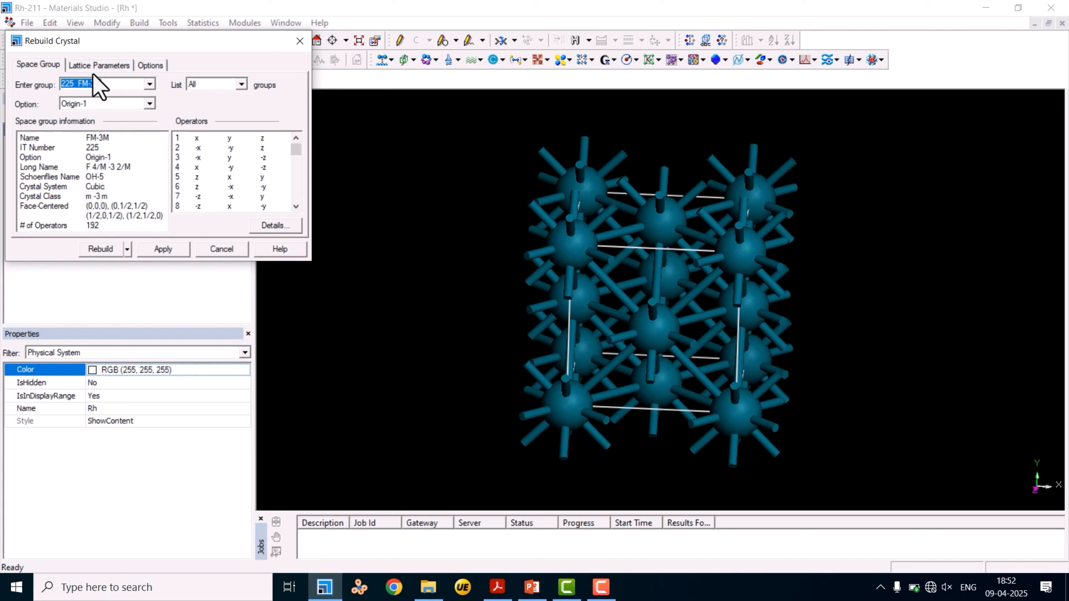
click(95, 65)
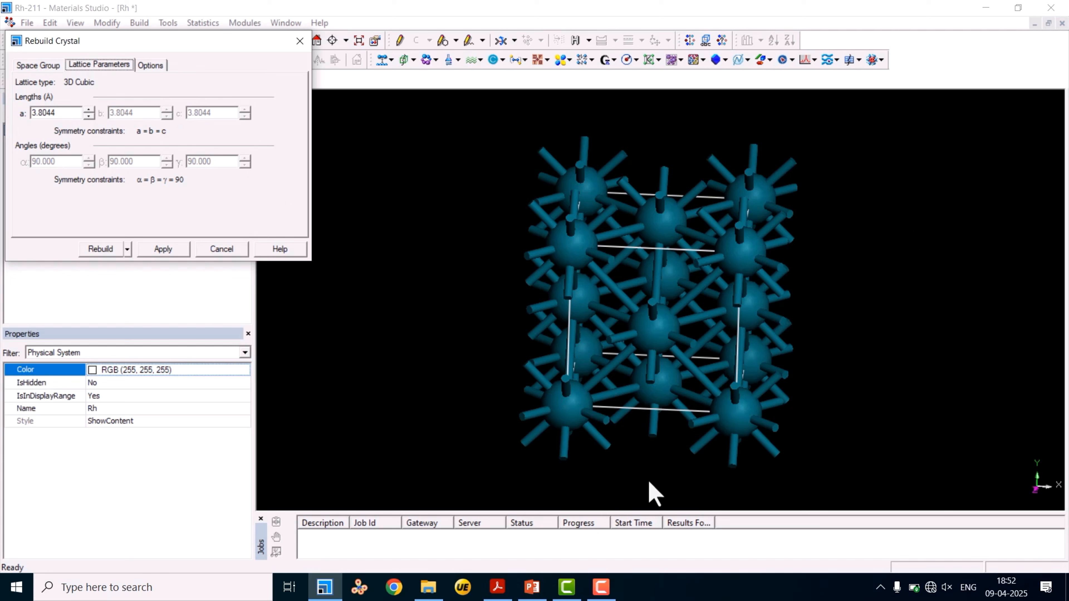
click(50, 66)
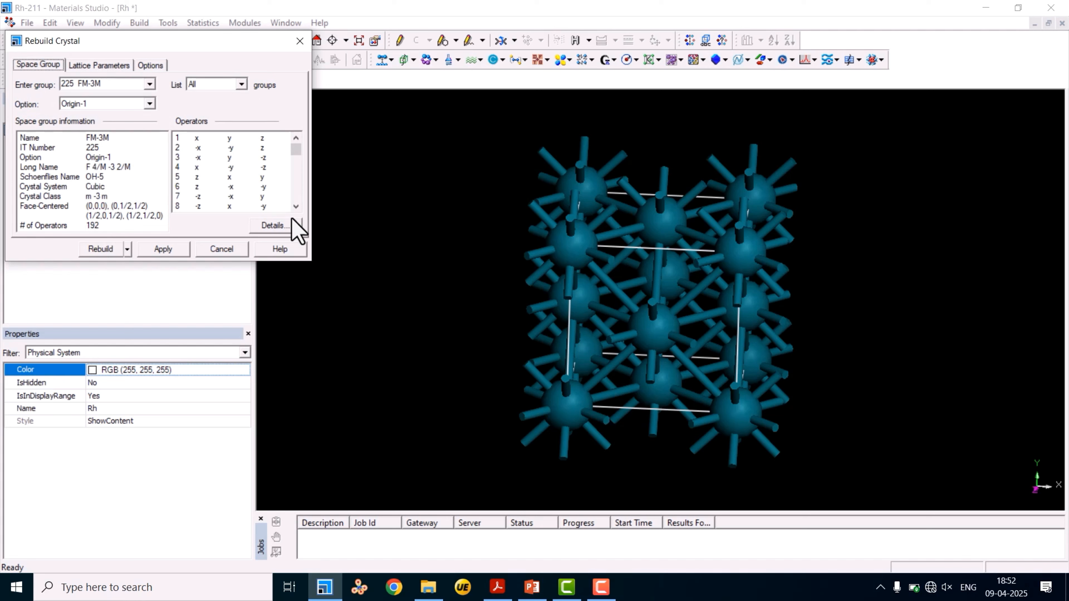
click(298, 41)
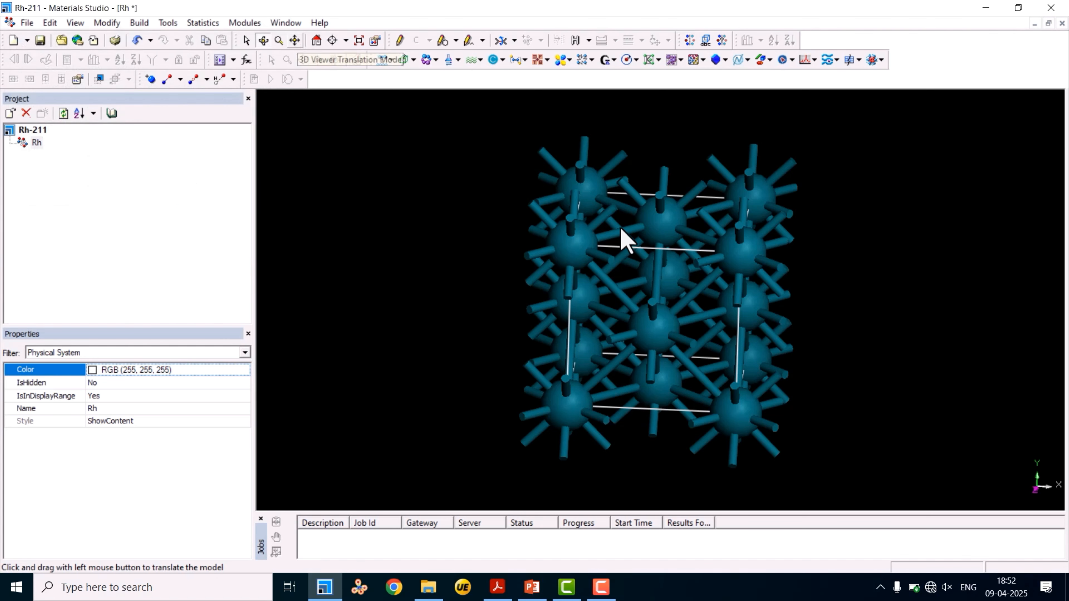
right_drag(691, 198, 702, 219)
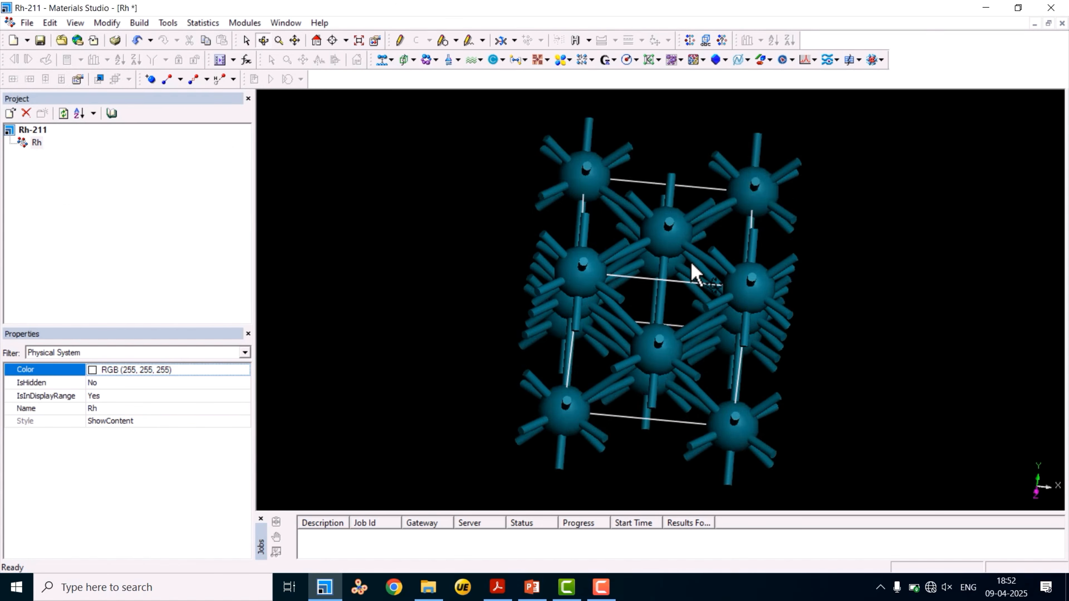
Set up a surface cleave of the Rh crystal with the cleave plane (h k l) set to 2 1 1
click(139, 23)
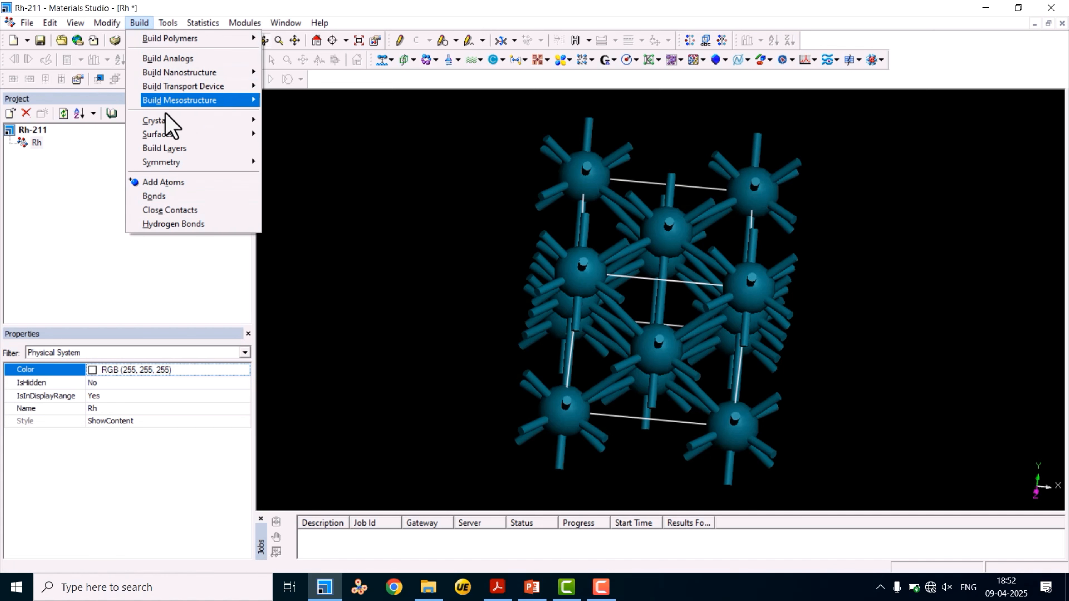
mouse_move(167, 136)
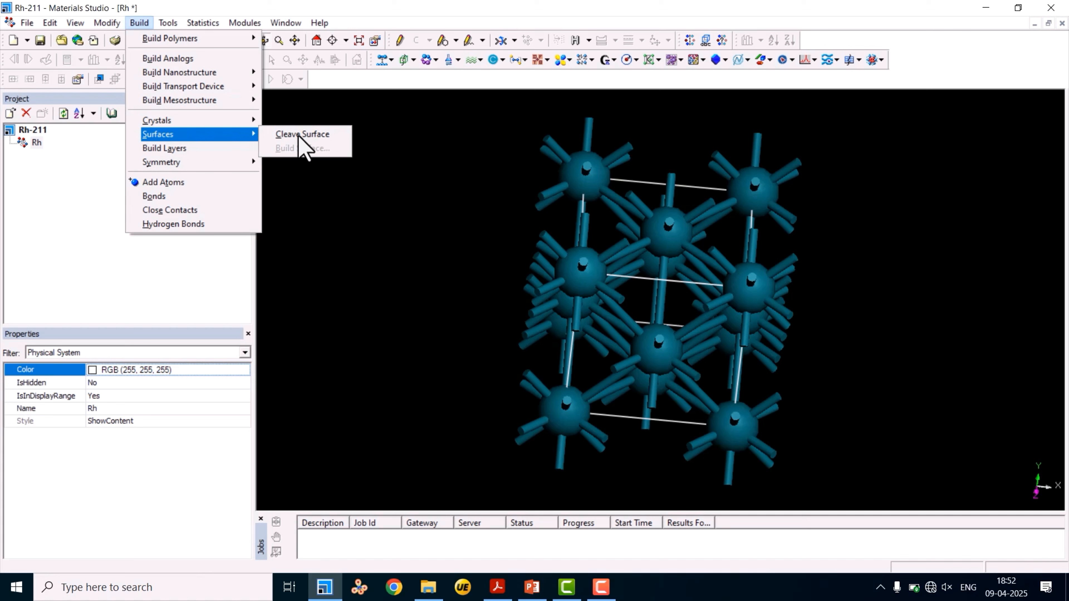
click(306, 135)
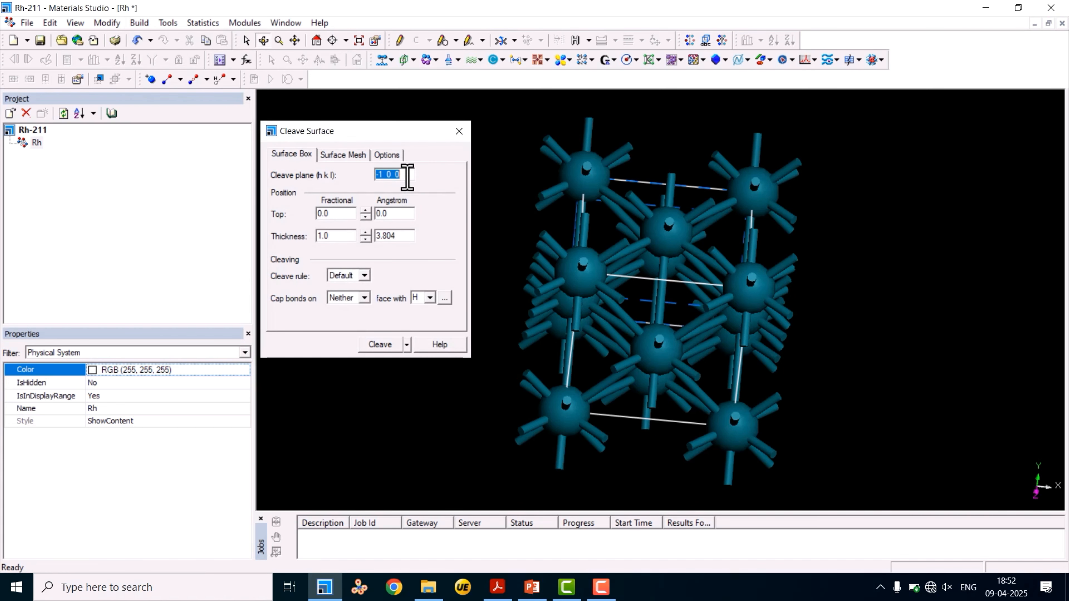
click(379, 174)
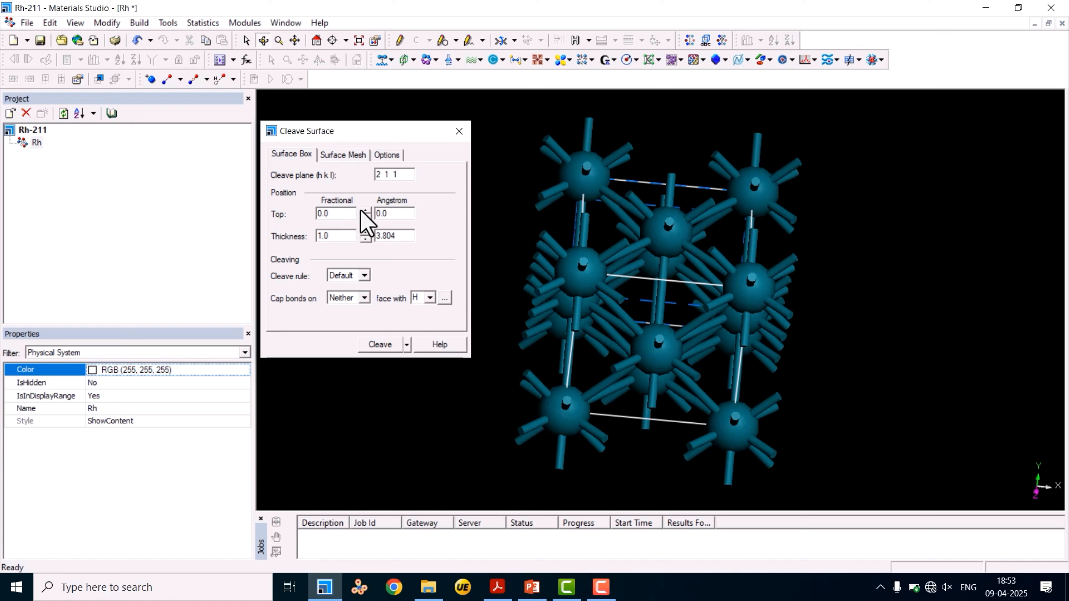
click(341, 214)
drag(625, 187, 685, 253)
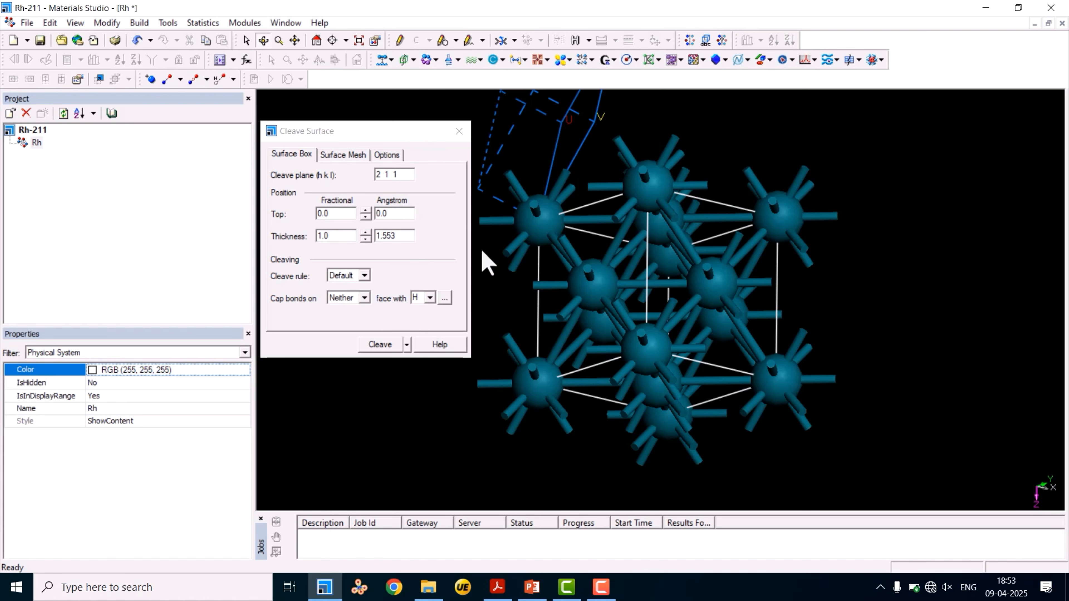
Check the surface mesh settings, then consult the fcc(211) figure and slab description in the ACS Catalysis article in Acrobat
click(386, 157)
click(350, 154)
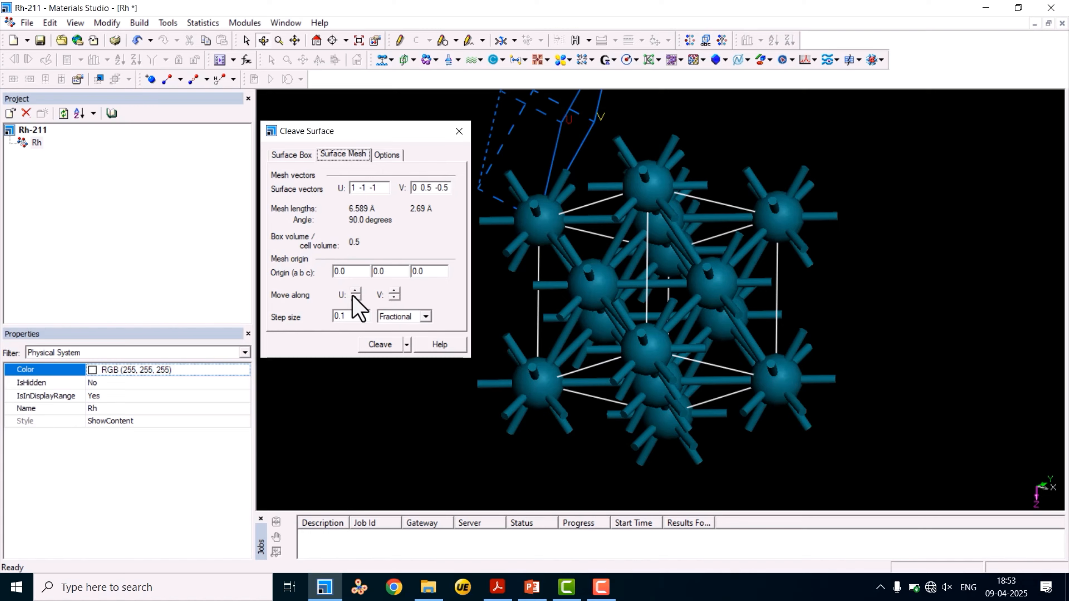
click(497, 587)
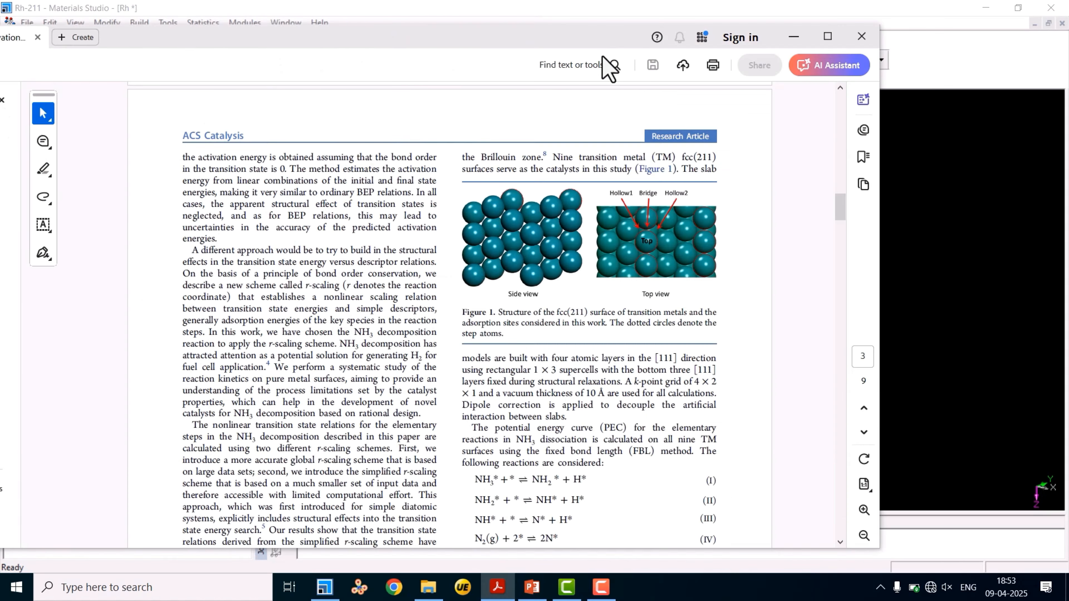
drag(265, 39, 605, 41)
scroll(564, 261, up, 3)
scroll(564, 261, up, 10)
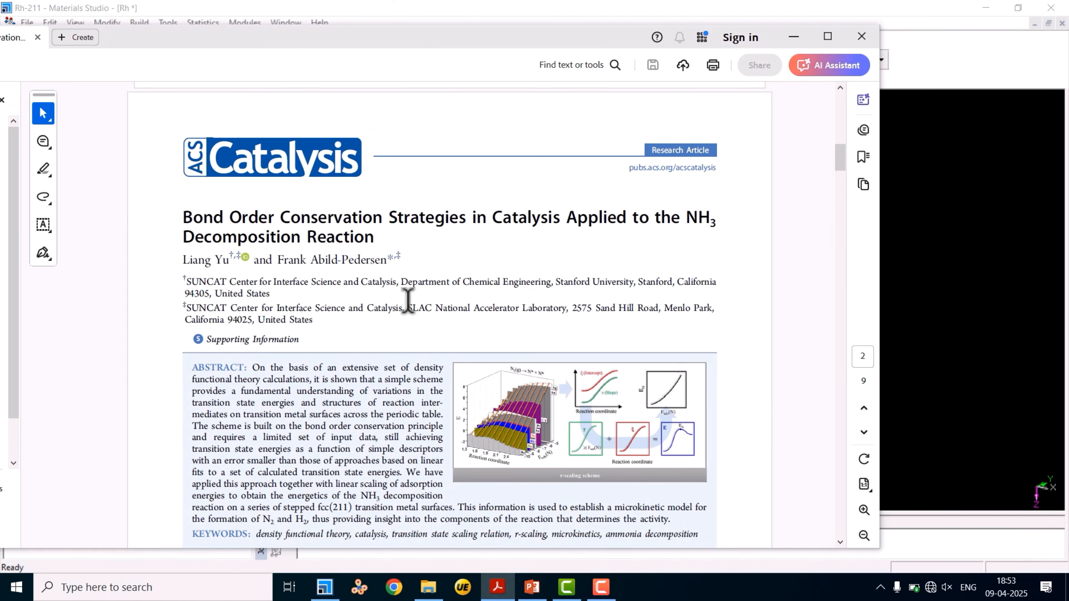
scroll(428, 299, down, 3)
scroll(429, 304, down, 15)
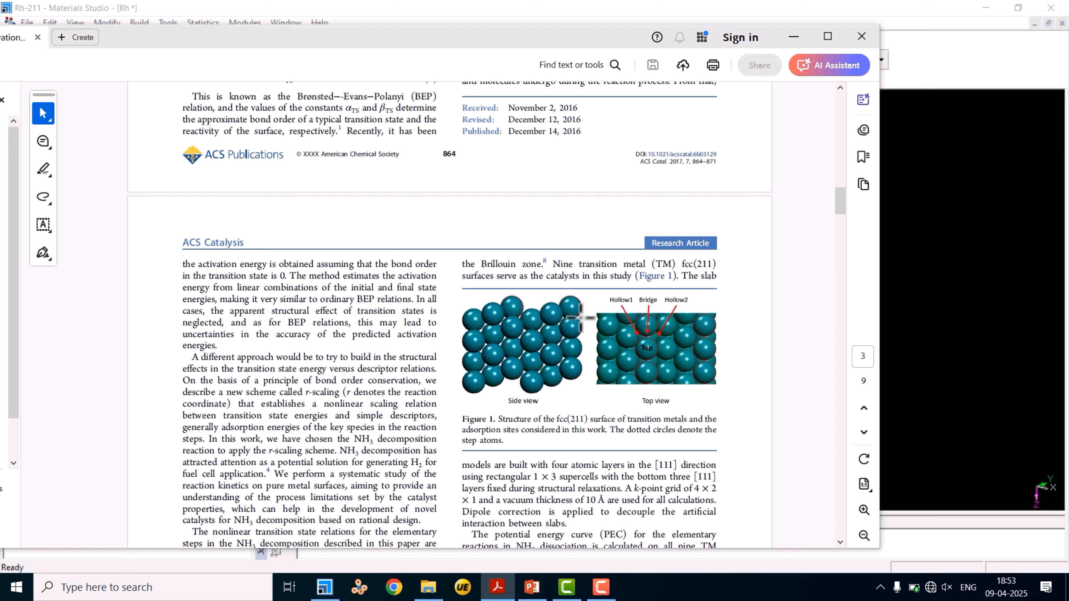
click(793, 38)
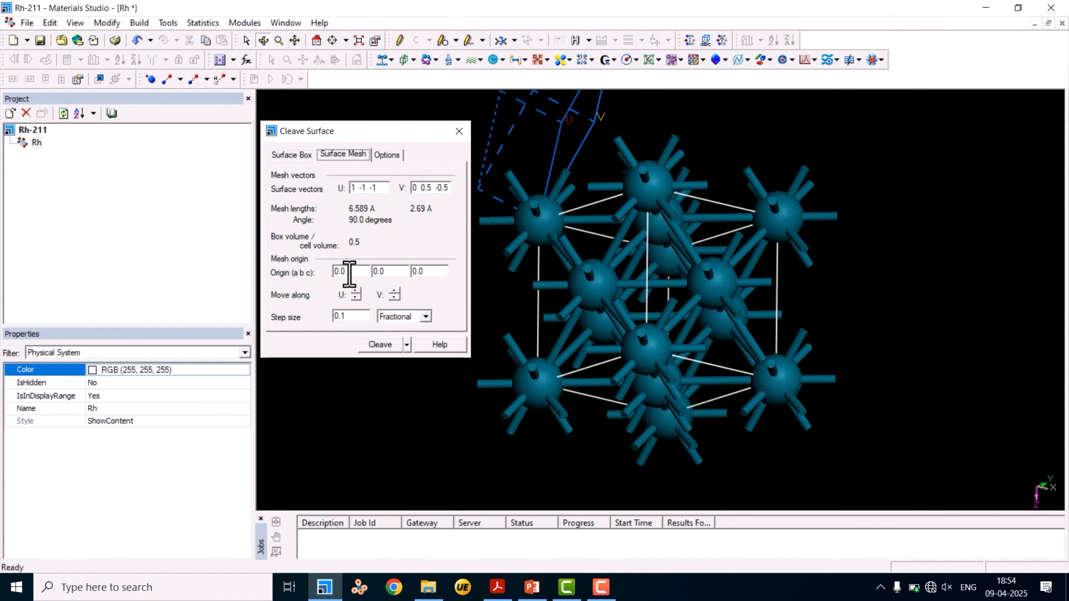
Cleave the Rh (2 1 1) surface with the mesh origin moved 0.1 along U and a fractional thickness of 0.5
click(356, 291)
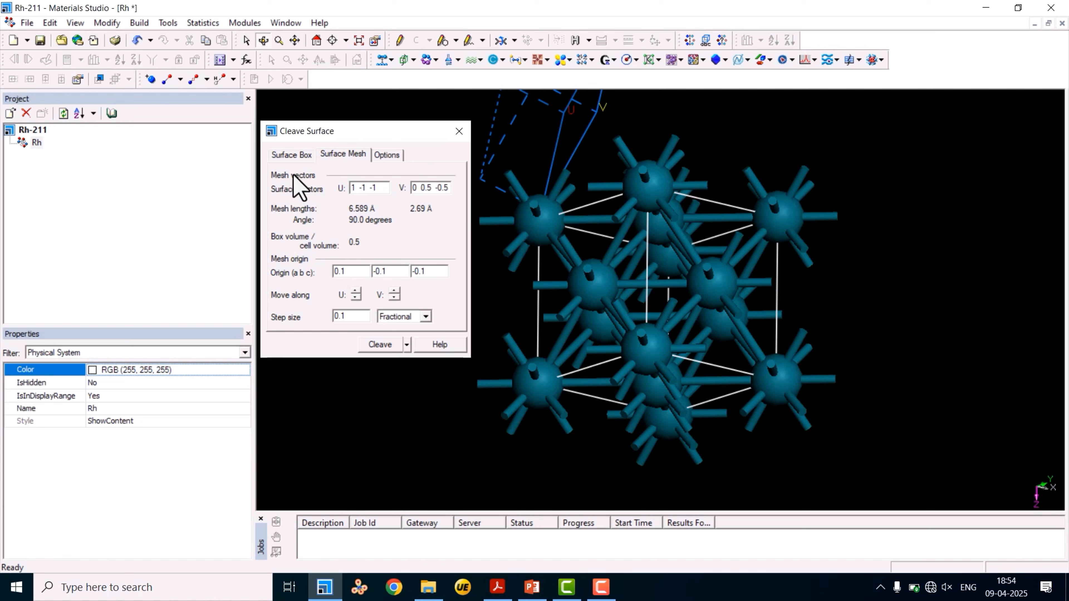
click(290, 156)
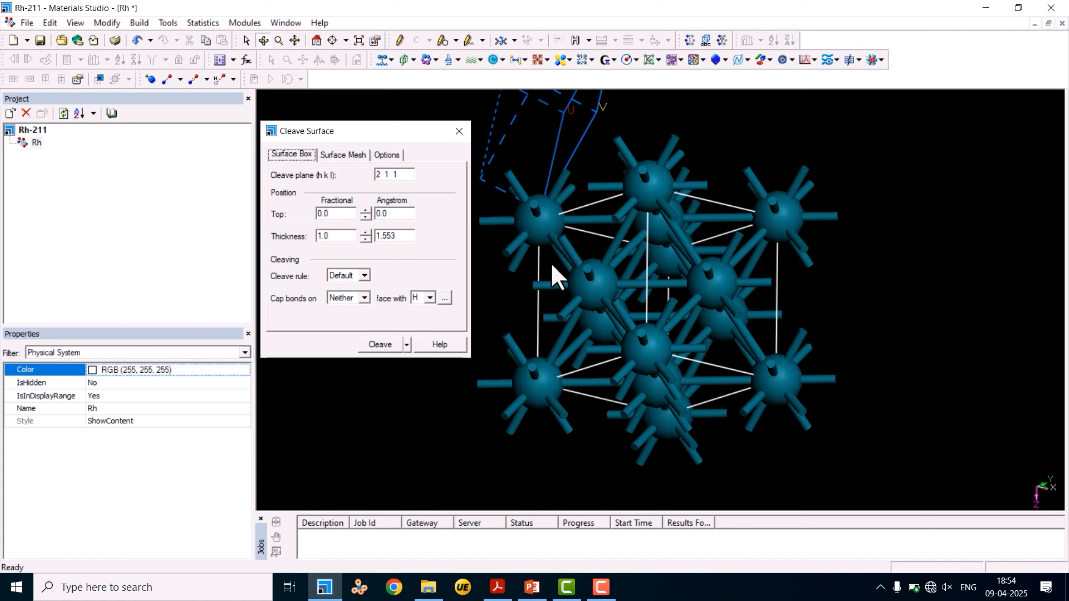
scroll(589, 244, down, 3)
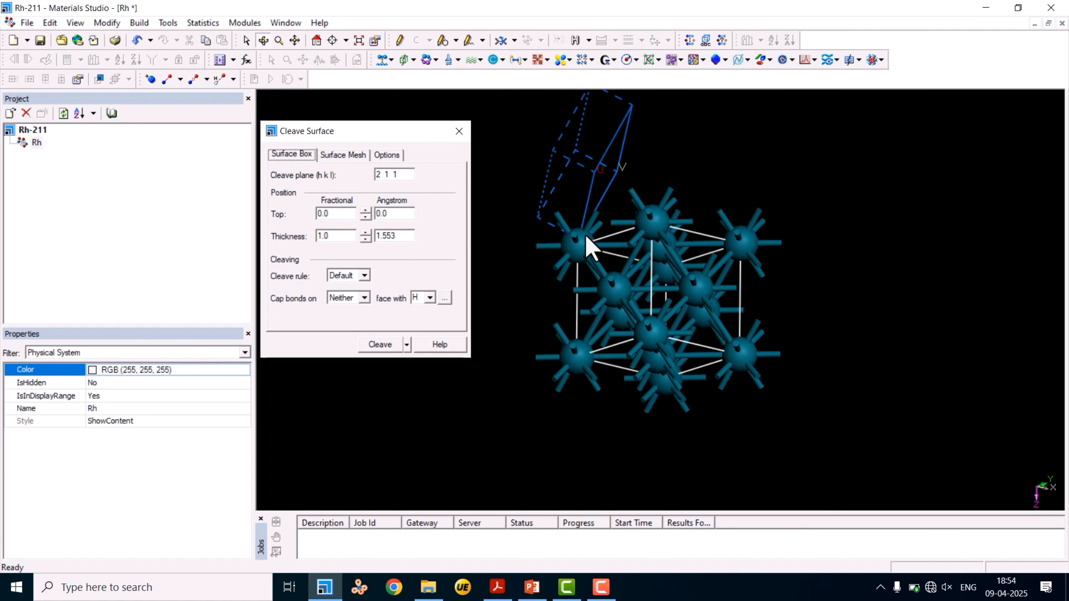
click(365, 239)
drag(554, 246, 699, 248)
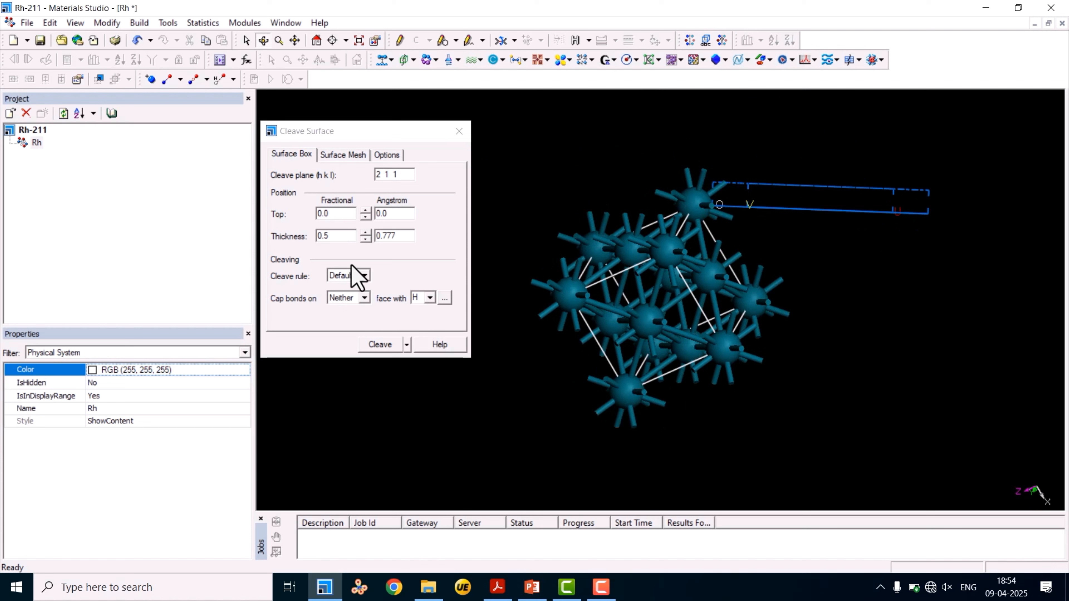
click(380, 344)
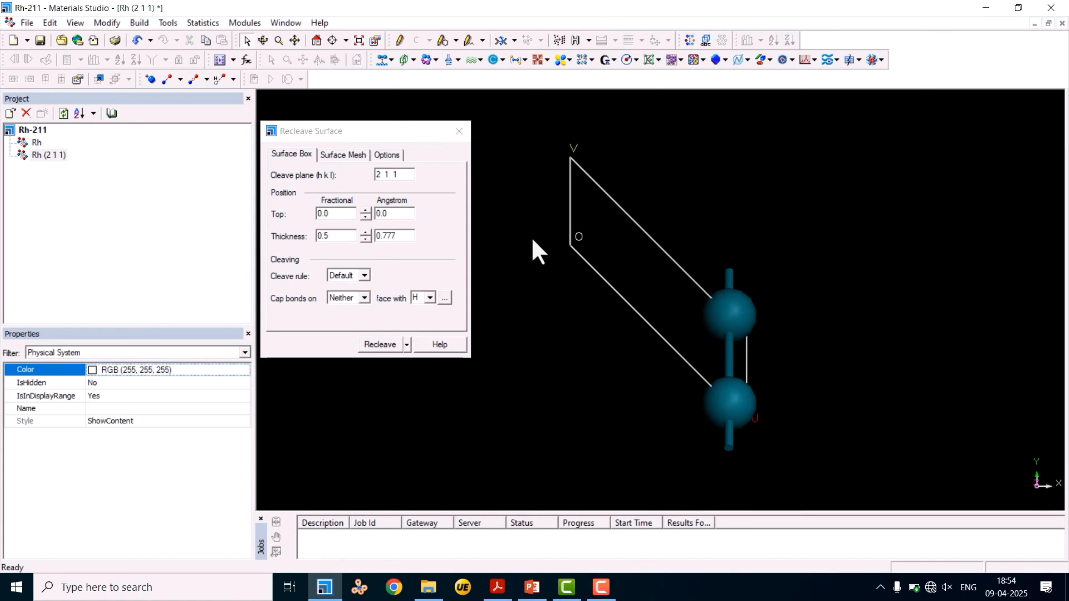
Increase the cleaved Rh (2 1 1) surface's fractional thickness to 6.0
click(263, 41)
drag(752, 377, 697, 269)
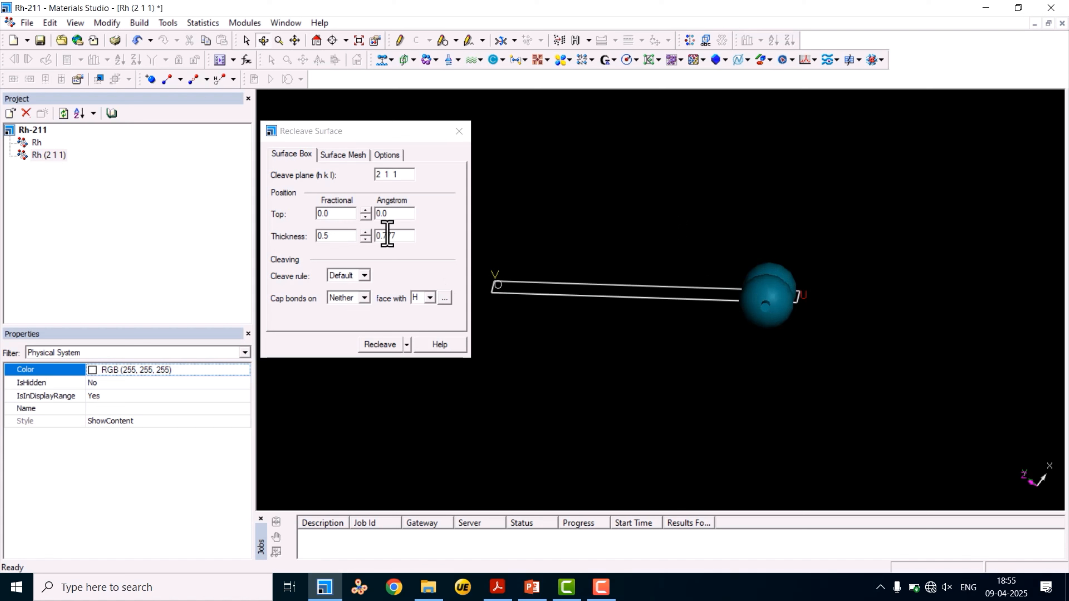
click(365, 233)
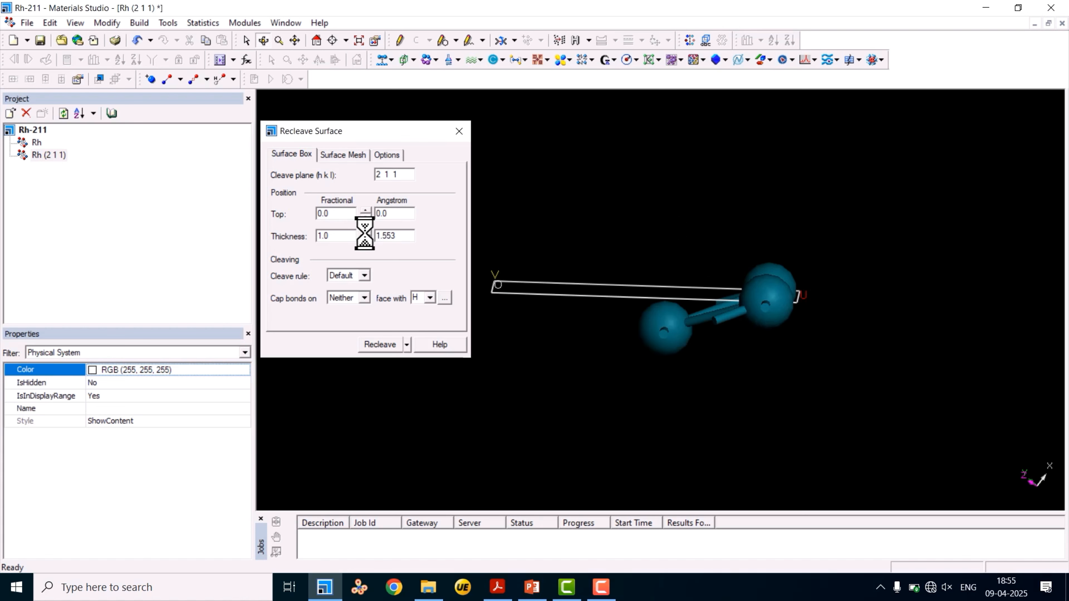
drag(688, 244, 707, 332)
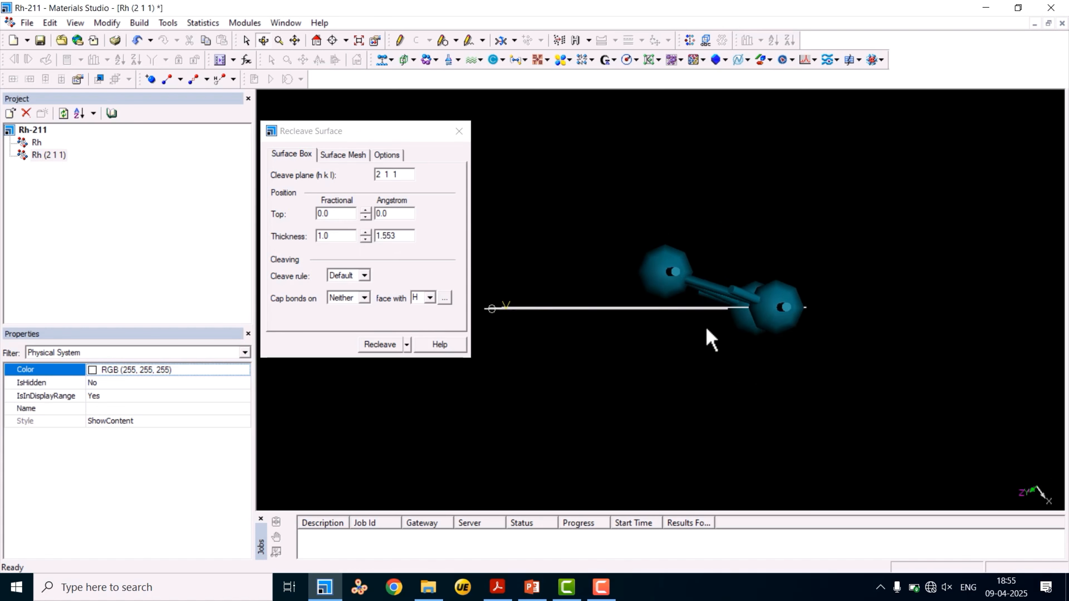
click(366, 233)
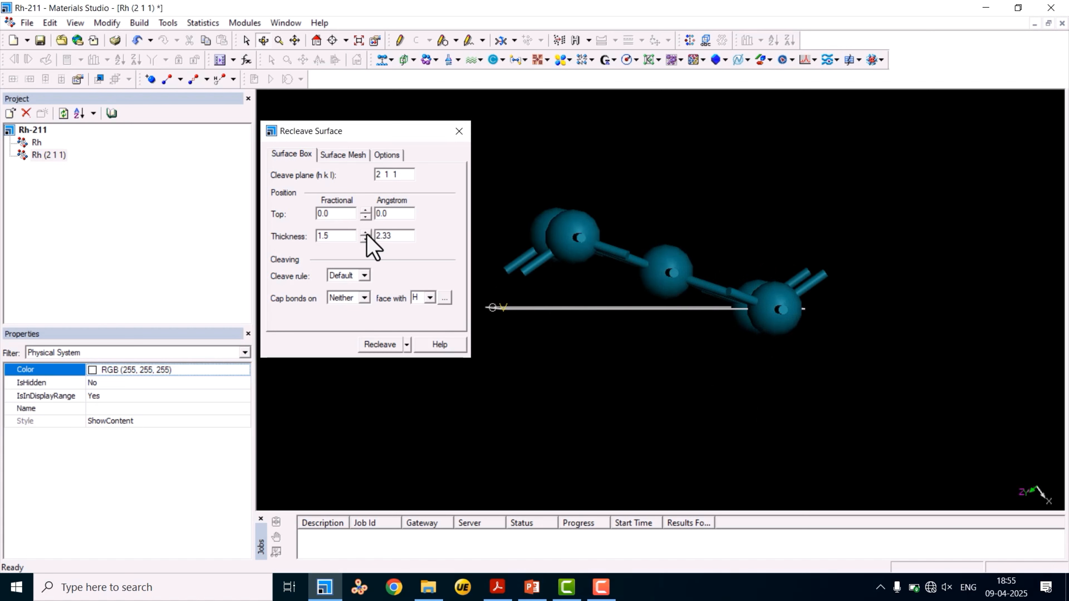
click(365, 233)
click(365, 233)
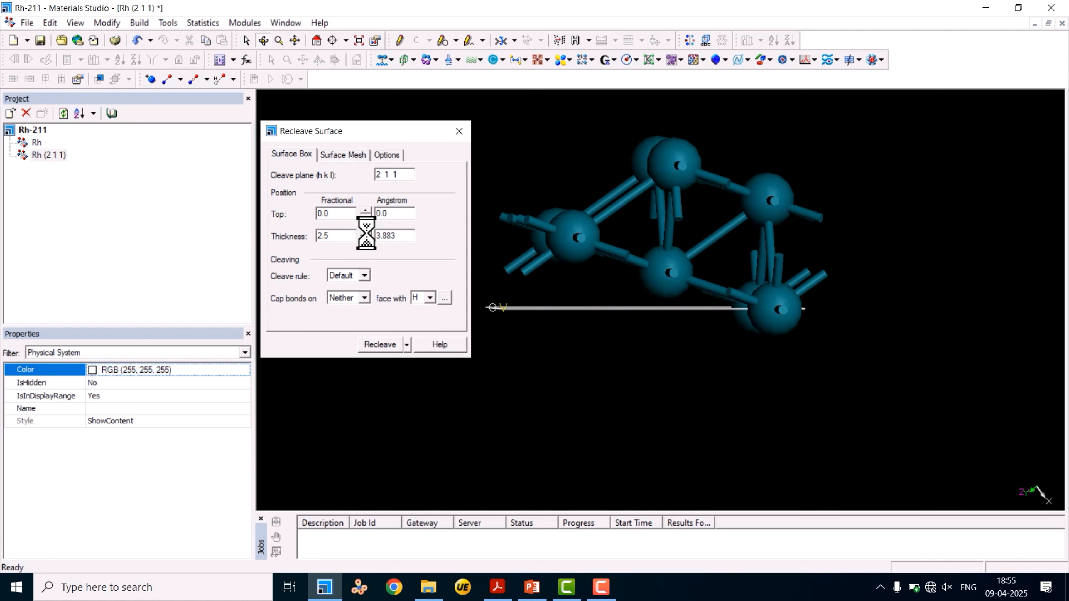
click(365, 233)
click(365, 234)
click(366, 233)
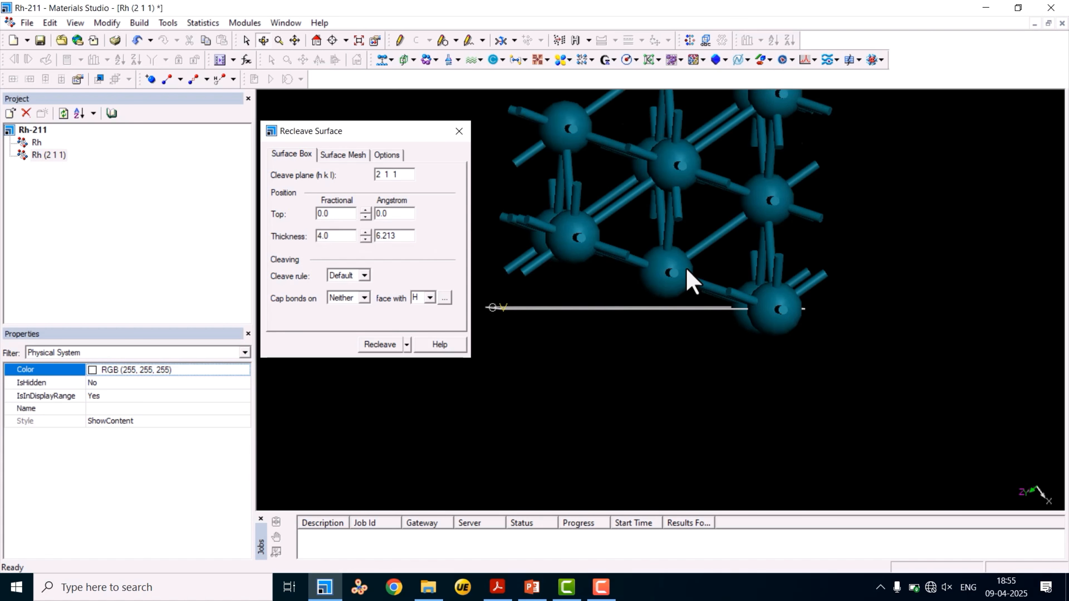
click(365, 233)
click(365, 233)
click(365, 232)
click(365, 233)
drag(730, 247, 688, 279)
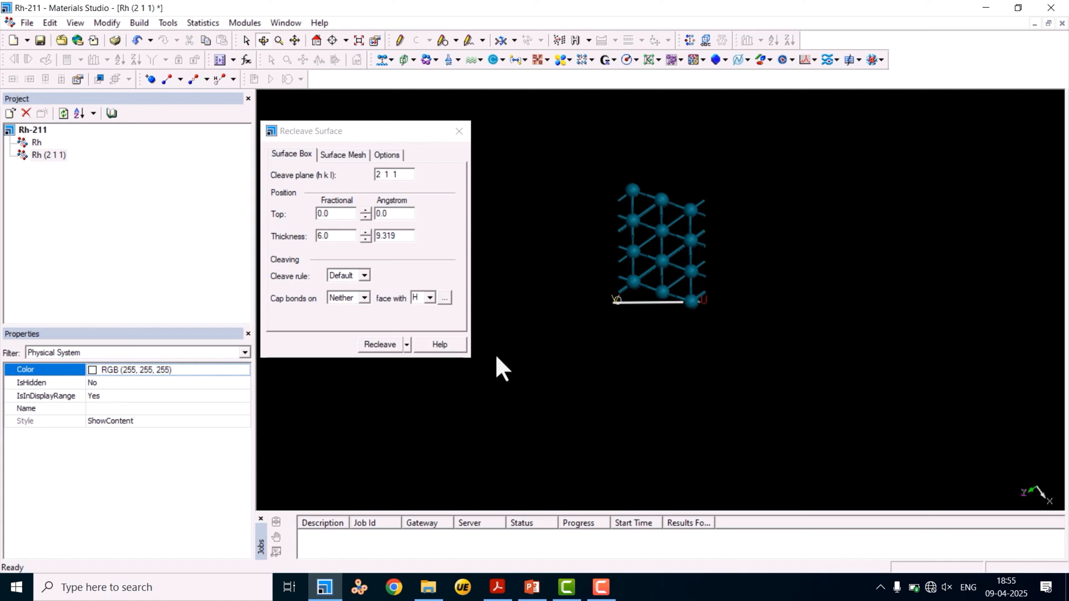
drag(716, 173, 697, 232)
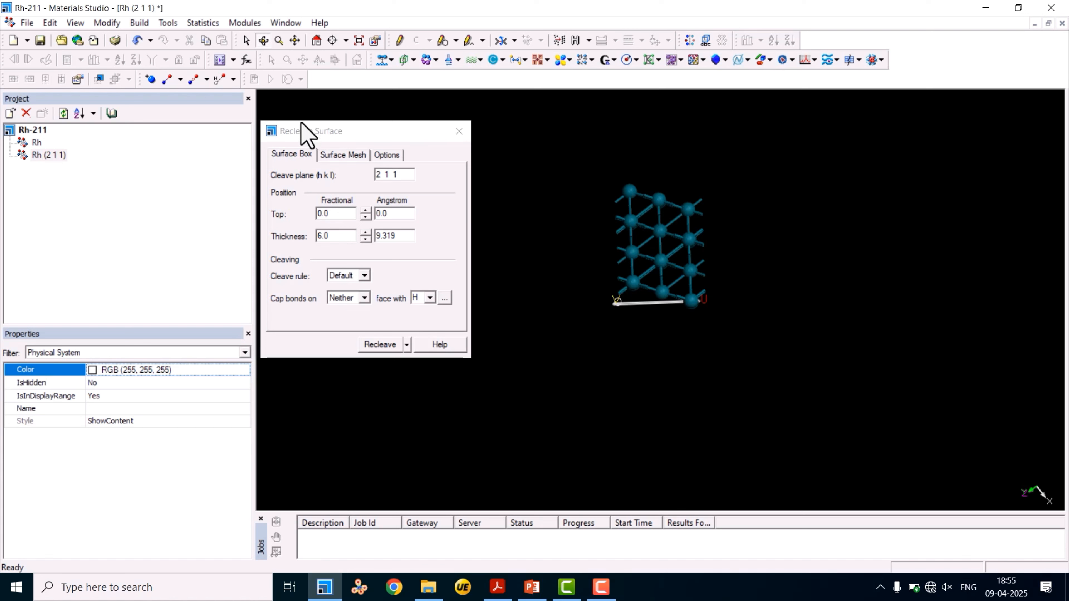
Build a vacuum slab crystal from the Rh (2 1 1) surface with a vacuum thickness of 20 Å
click(139, 23)
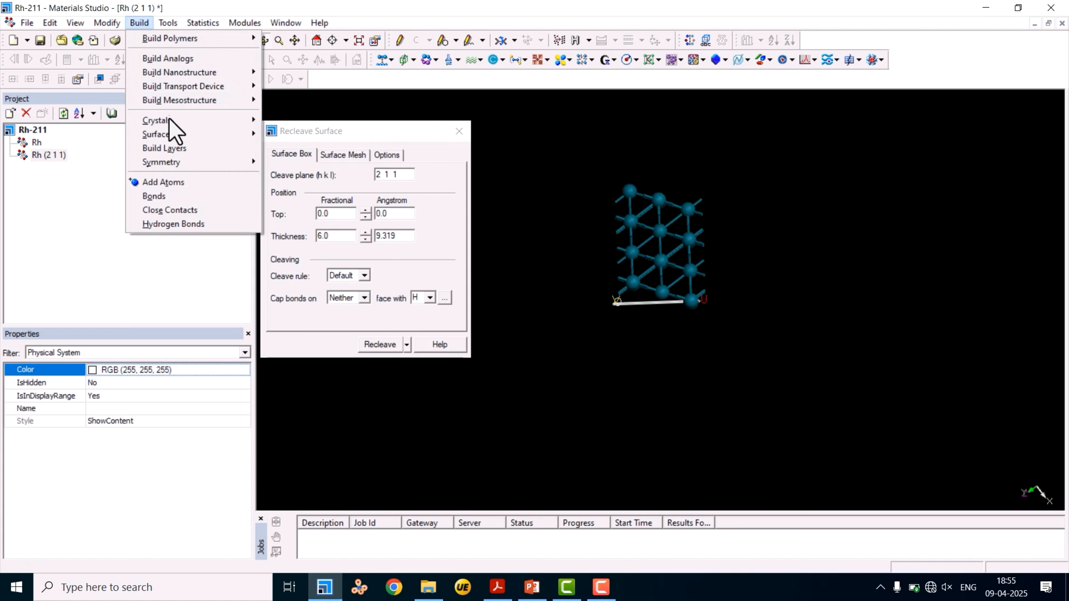
mouse_move(170, 122)
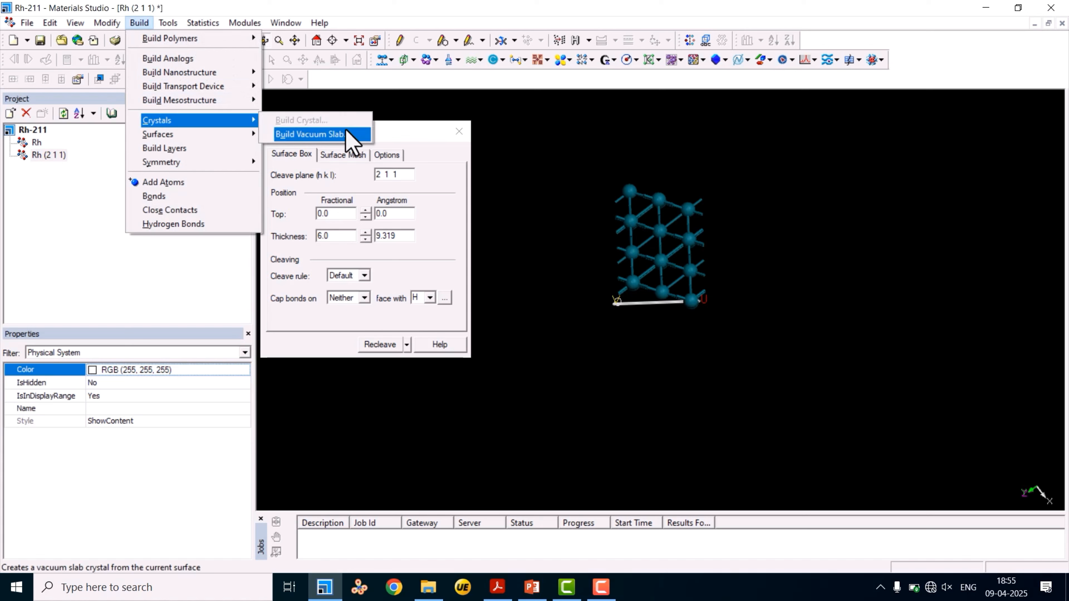
click(325, 135)
click(108, 107)
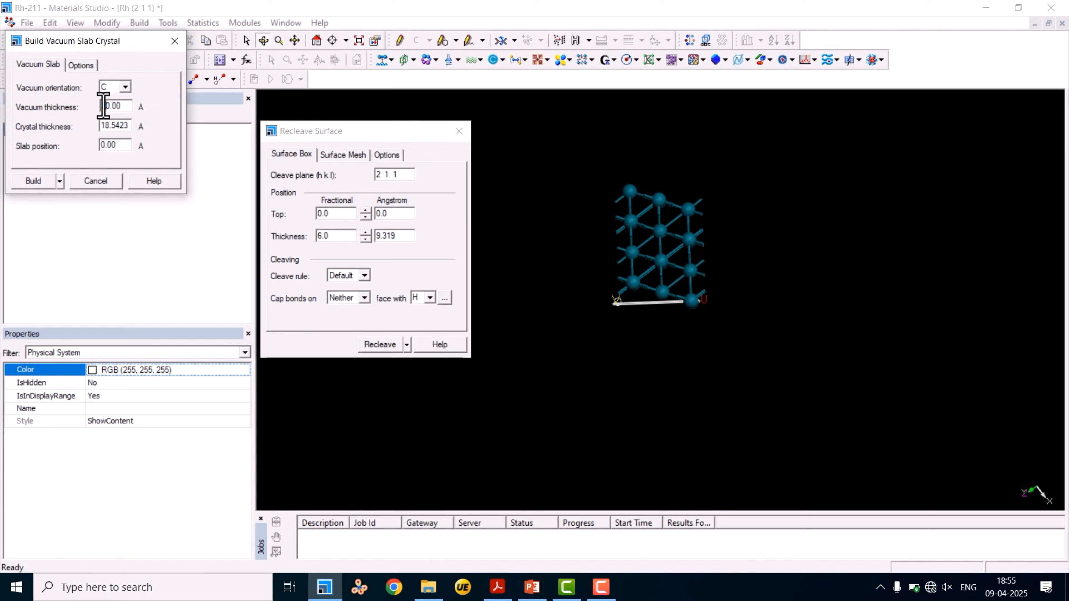
key(BackSpace)
text(2)
click(33, 181)
drag(650, 149, 696, 366)
mouse_move(679, 267)
mouse_down()
mouse_move(680, 242)
mouse_move(658, 238)
mouse_move(674, 274)
mouse_move(675, 241)
mouse_move(661, 277)
mouse_move(666, 267)
mouse_up()
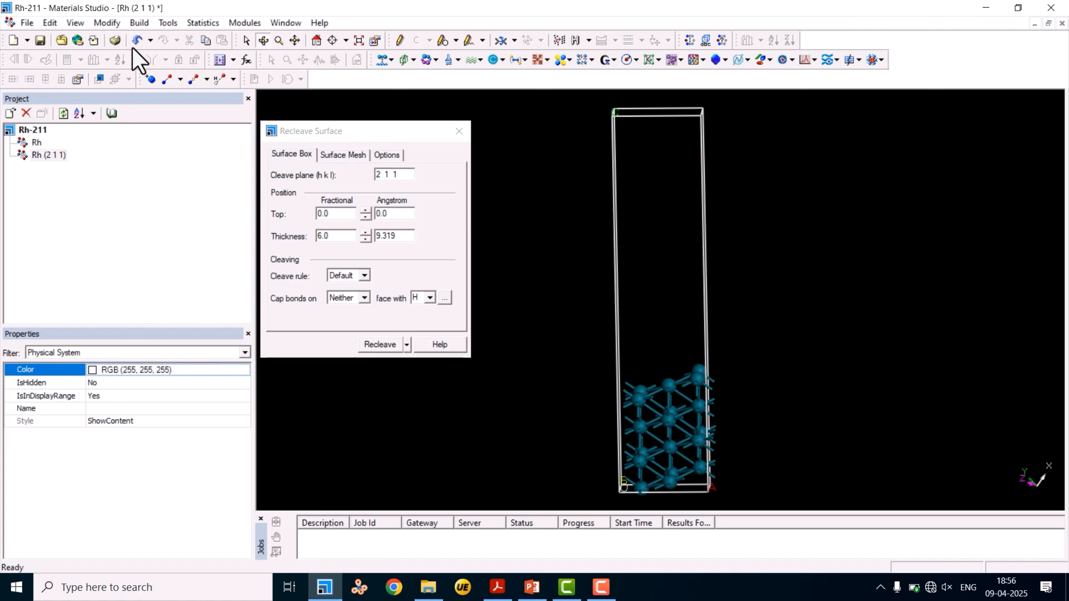
Extend the slab's displayed lattice range to a maximum of 2.00 along both A and B
drag(682, 364, 675, 339)
scroll(669, 274, up, 5)
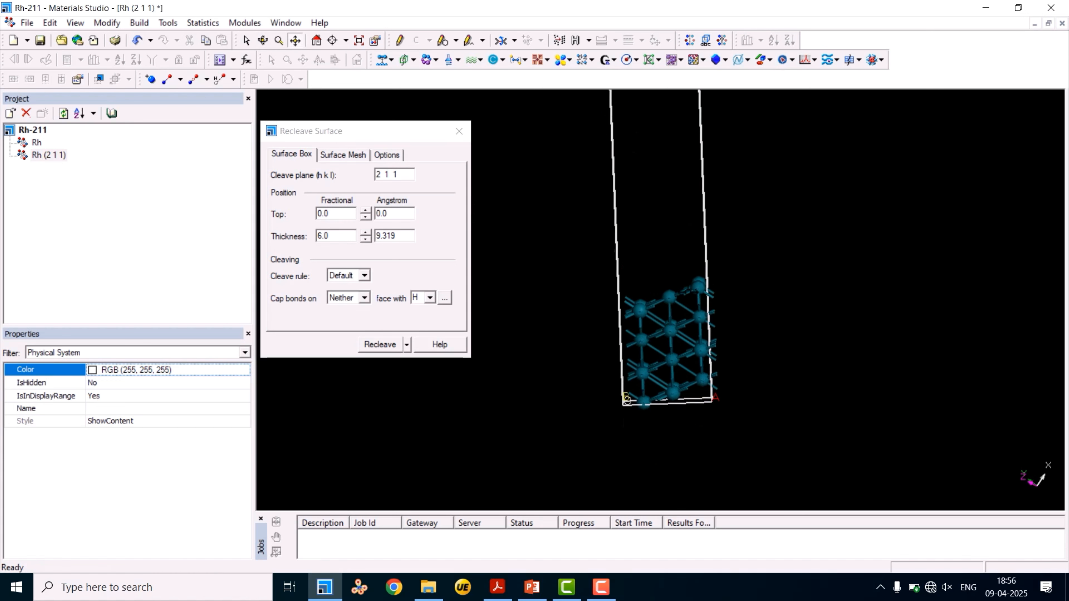
scroll(668, 275, down, 3)
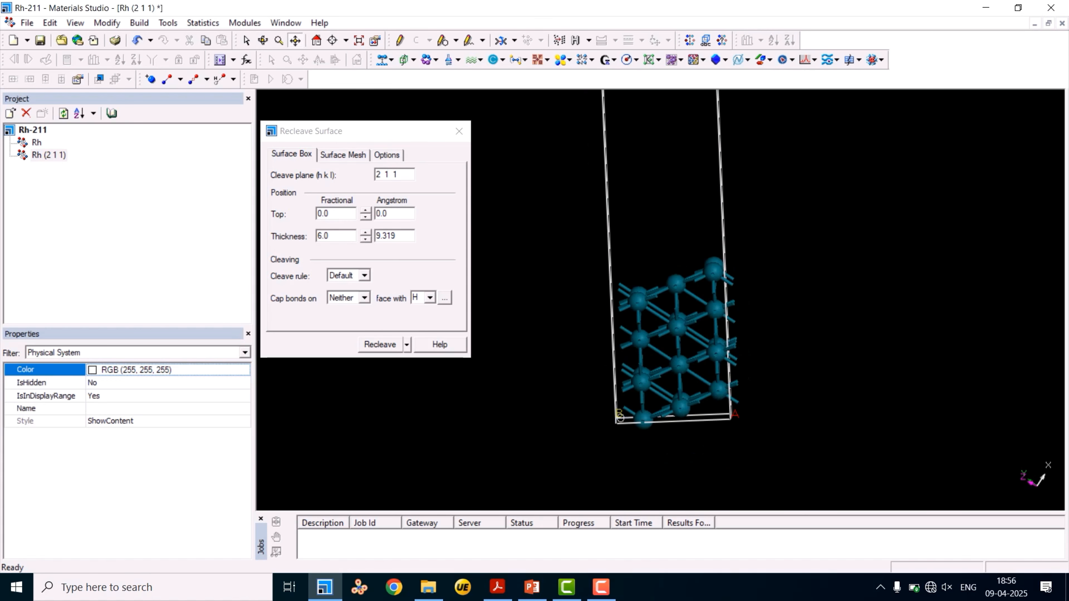
right_click(522, 136)
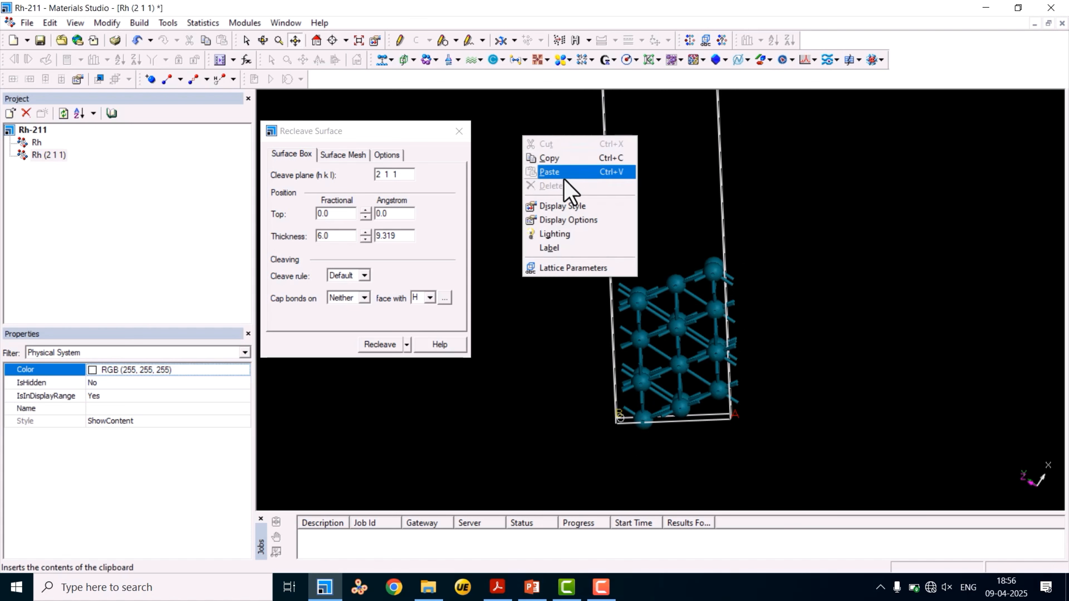
click(568, 206)
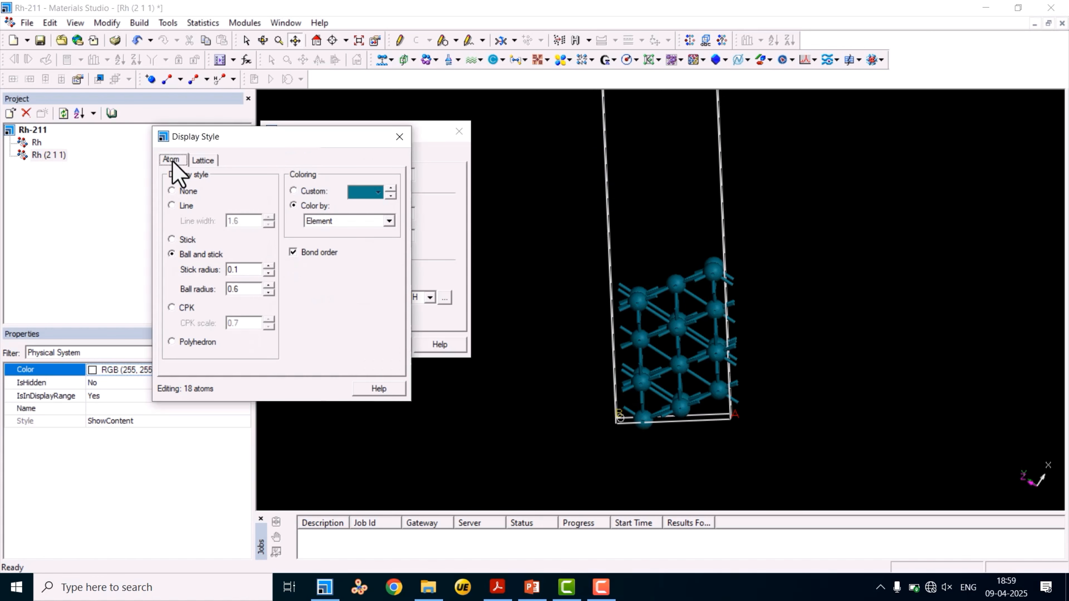
click(203, 160)
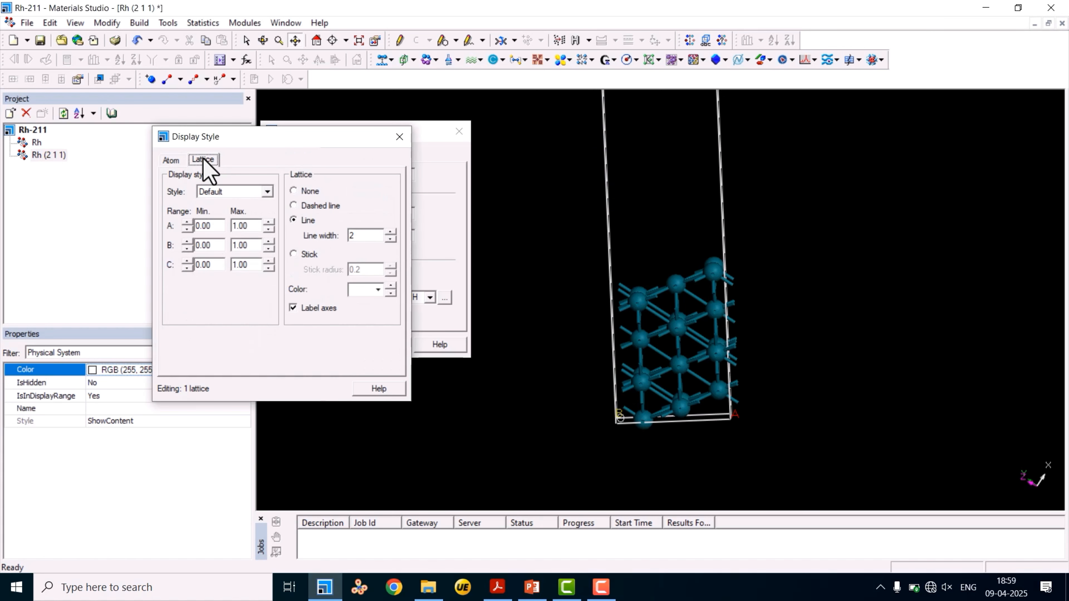
click(269, 222)
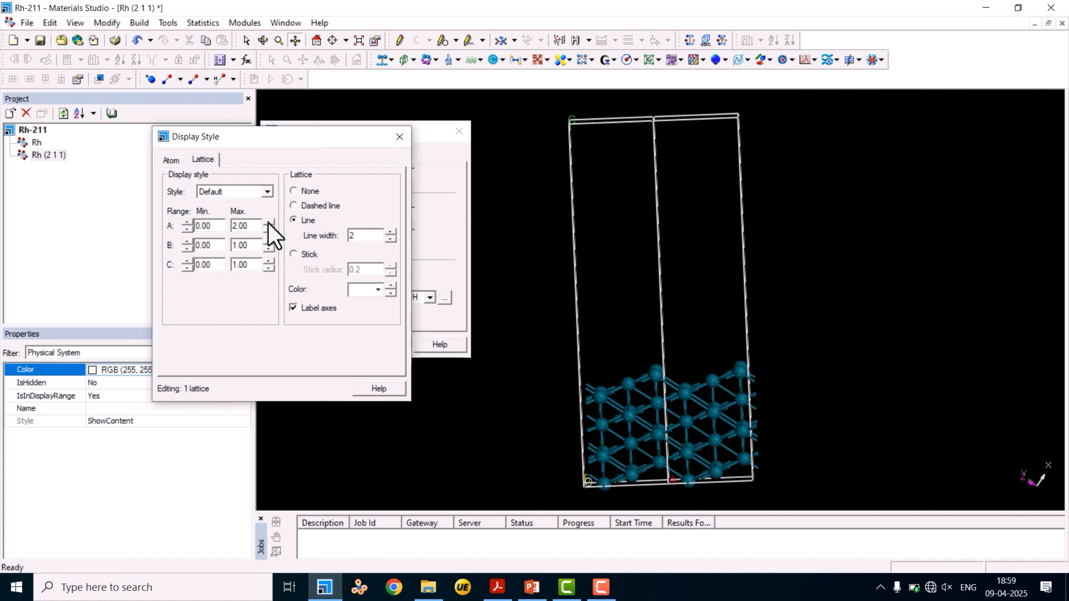
right_drag(675, 311, 663, 210)
drag(662, 264, 666, 222)
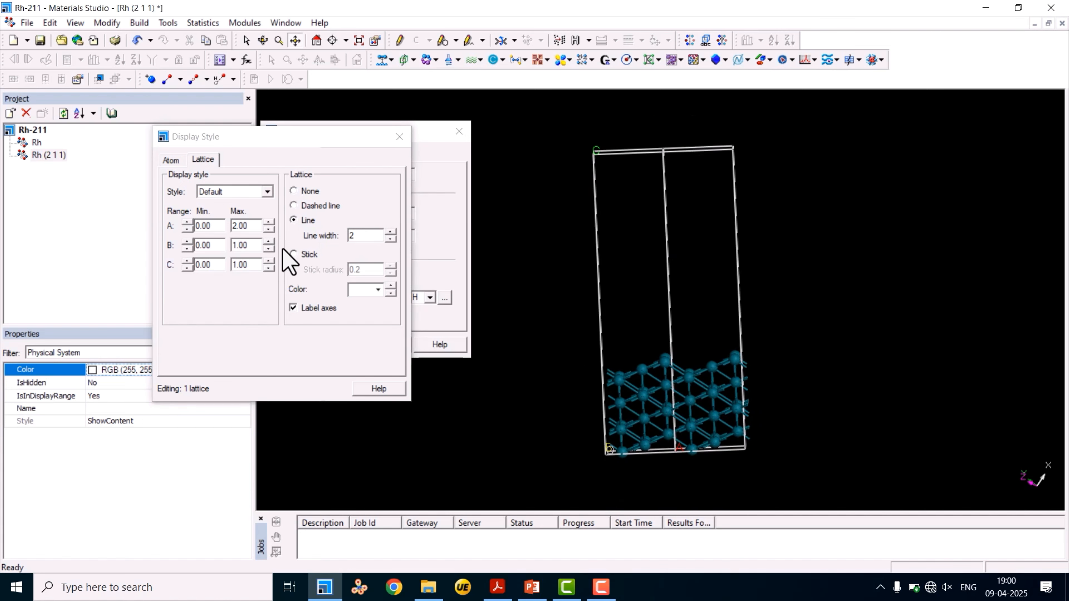
click(270, 242)
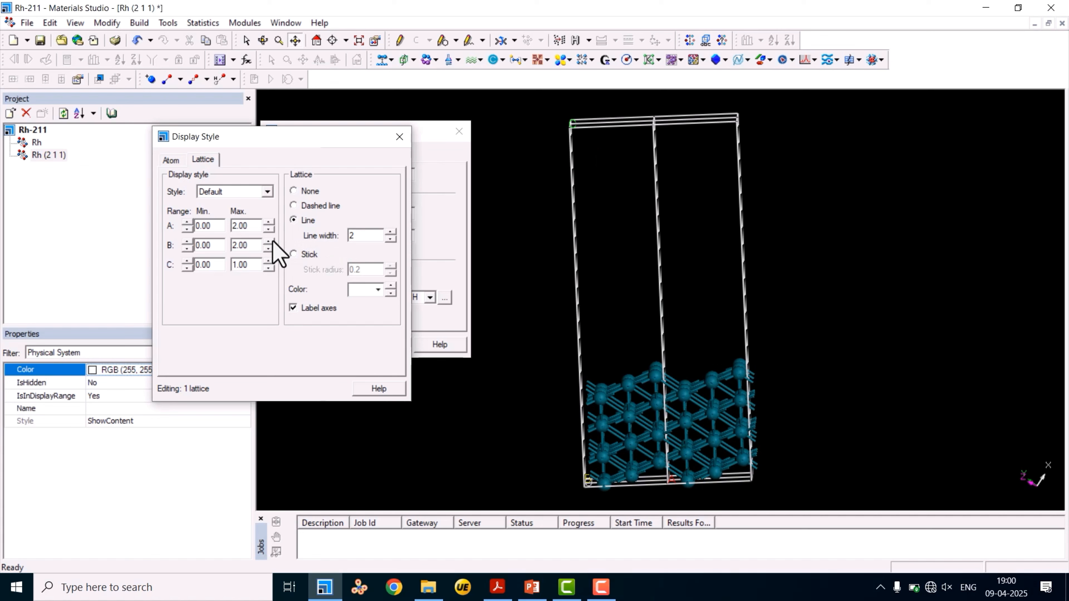
Extend the slab's displayed lattice range to a maximum of 3.00 along B and examine the repeated cells from several angles
click(269, 242)
click(263, 40)
drag(676, 210, 693, 414)
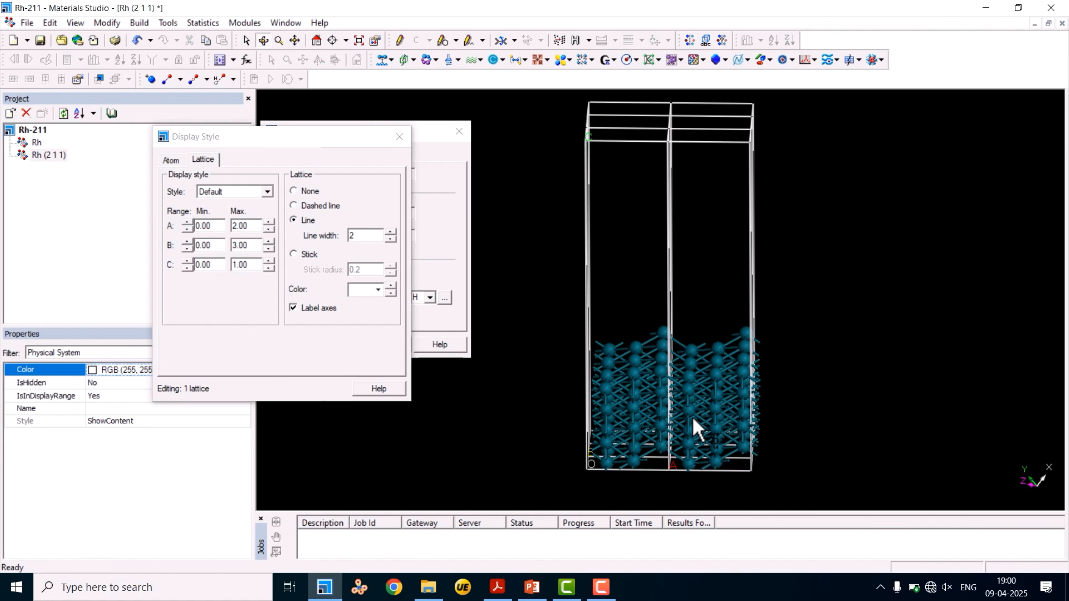
drag(681, 335, 657, 379)
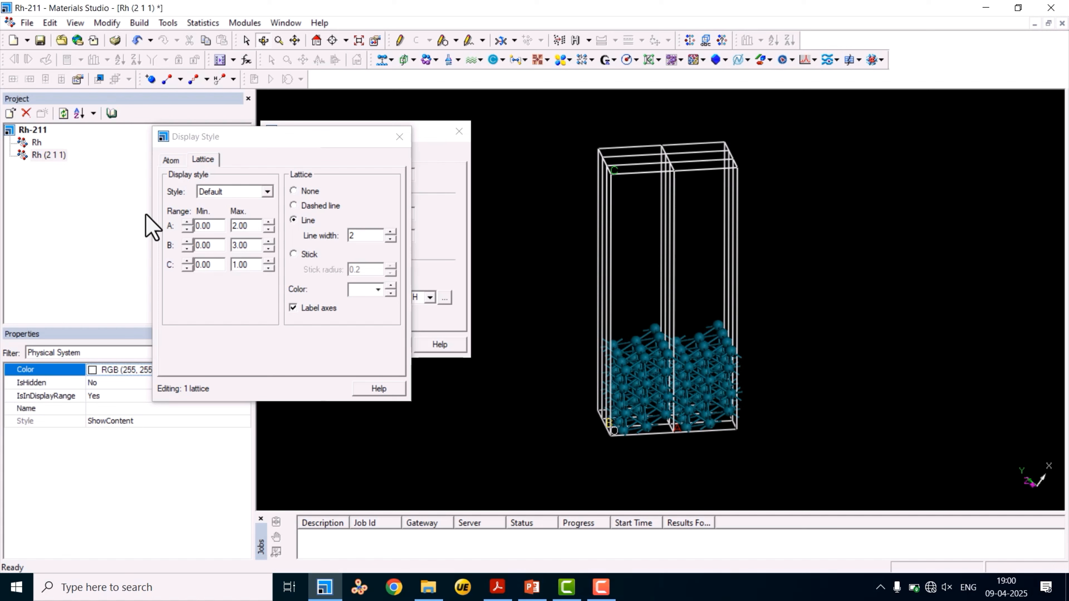
Create a supercell of the Rh (2 1 1) slab that matches the displayed 2 × 3 × 1 lattice range
click(139, 23)
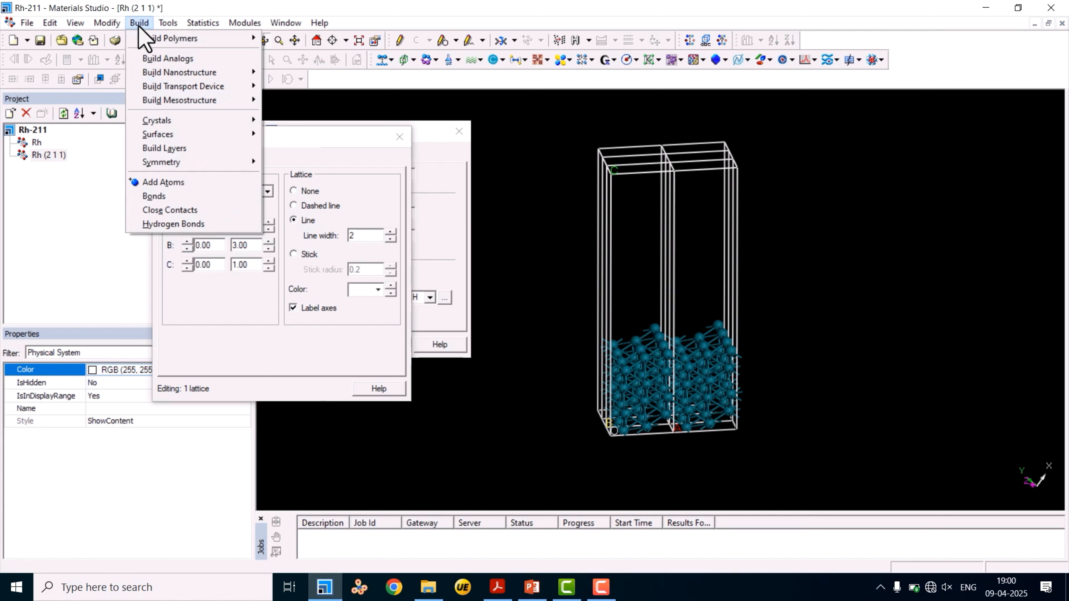
mouse_move(184, 162)
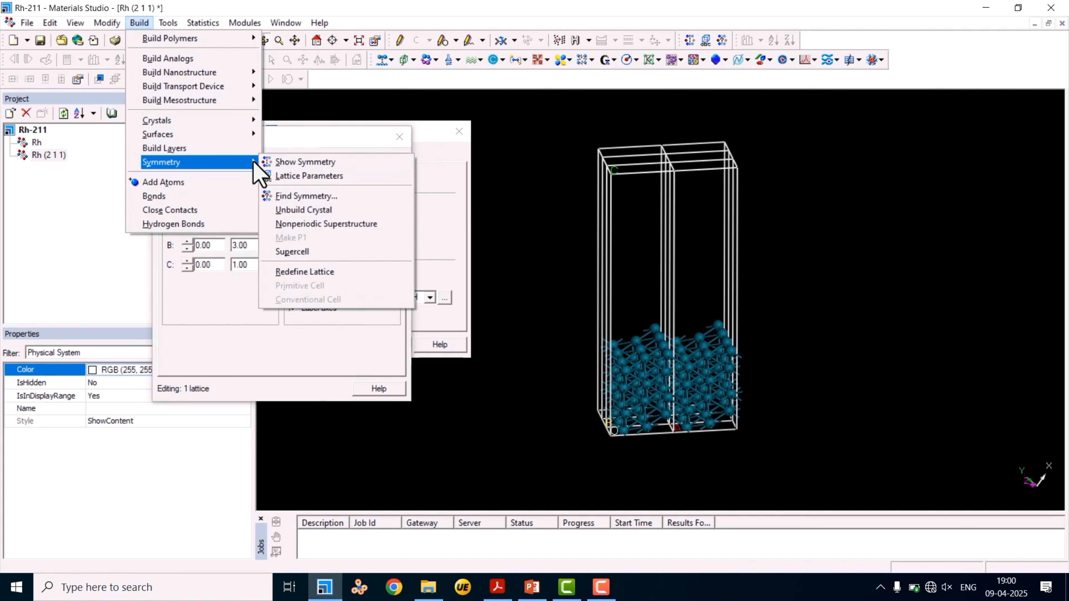
click(299, 252)
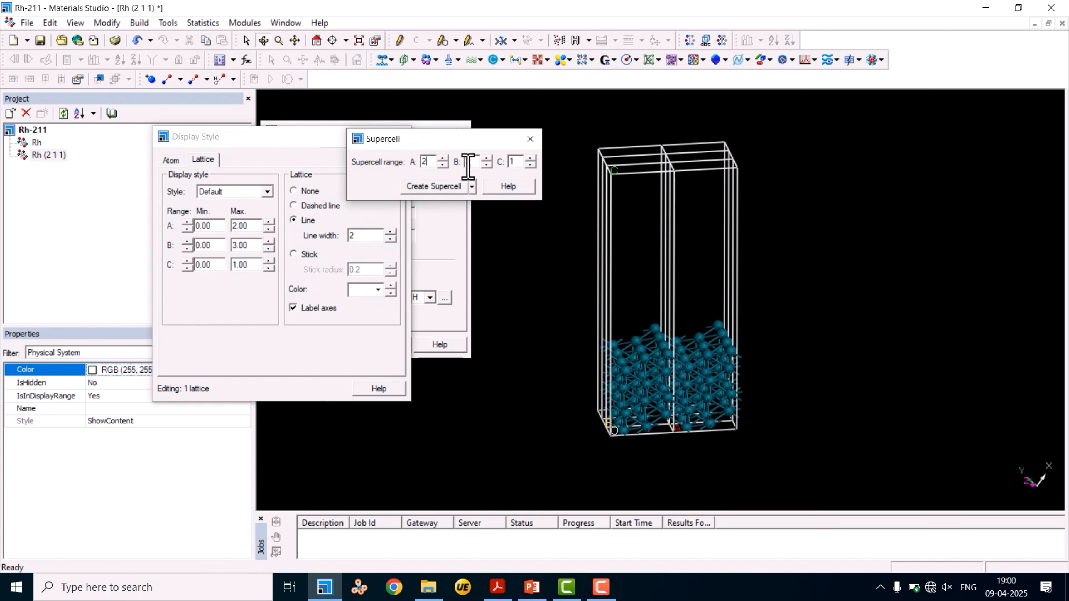
click(426, 188)
drag(603, 274, 657, 239)
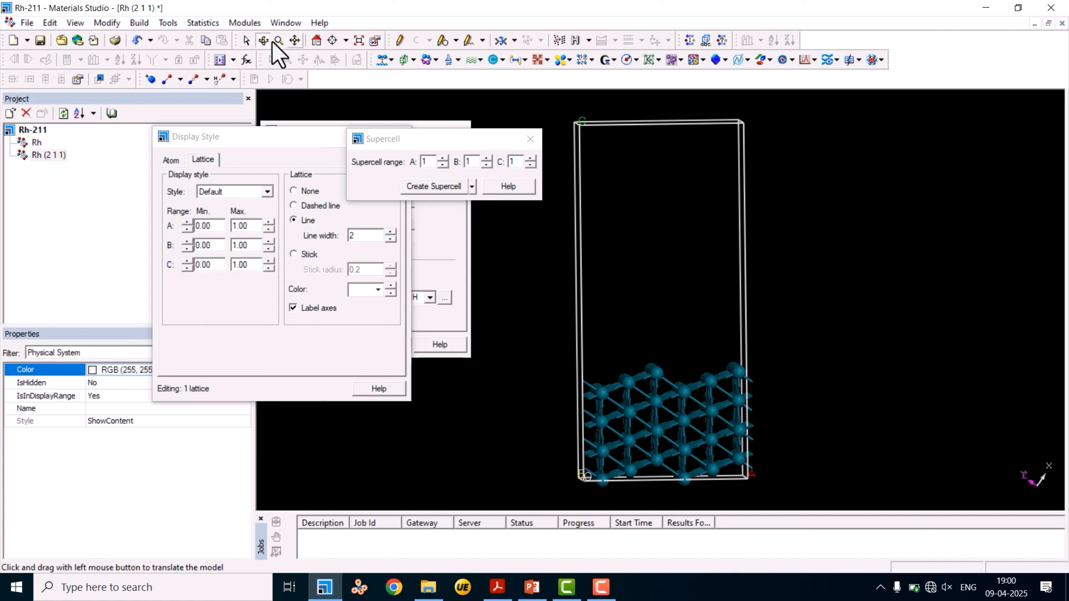
Close the Supercell, Display Style and Recleave Surface dialogs and examine the supercell's atomic layers and stepped surface up close
click(294, 41)
drag(660, 383, 677, 272)
scroll(676, 272, up, 5)
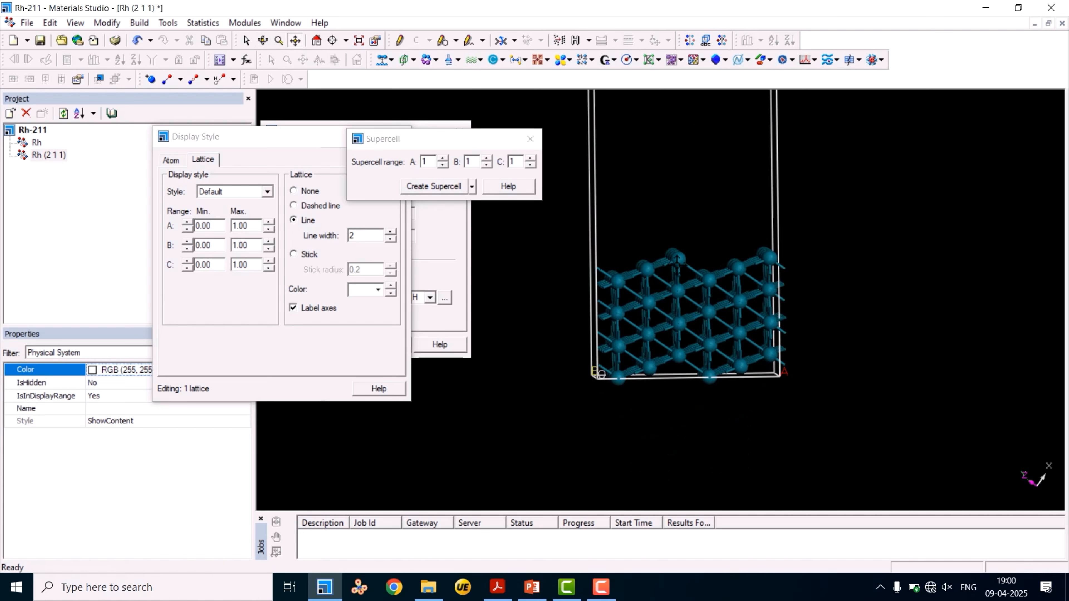
click(530, 139)
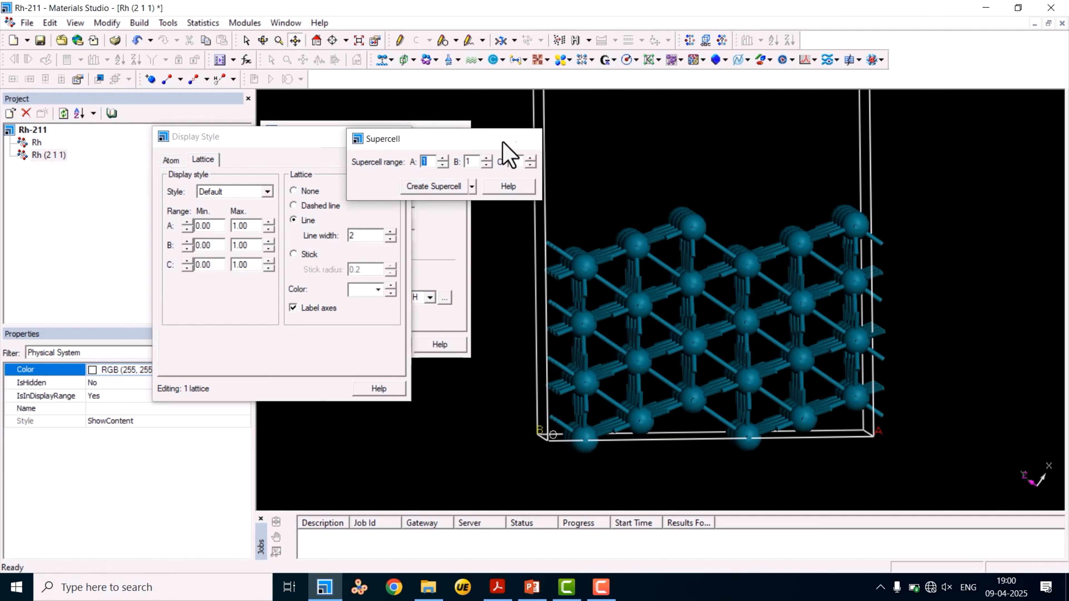
click(399, 137)
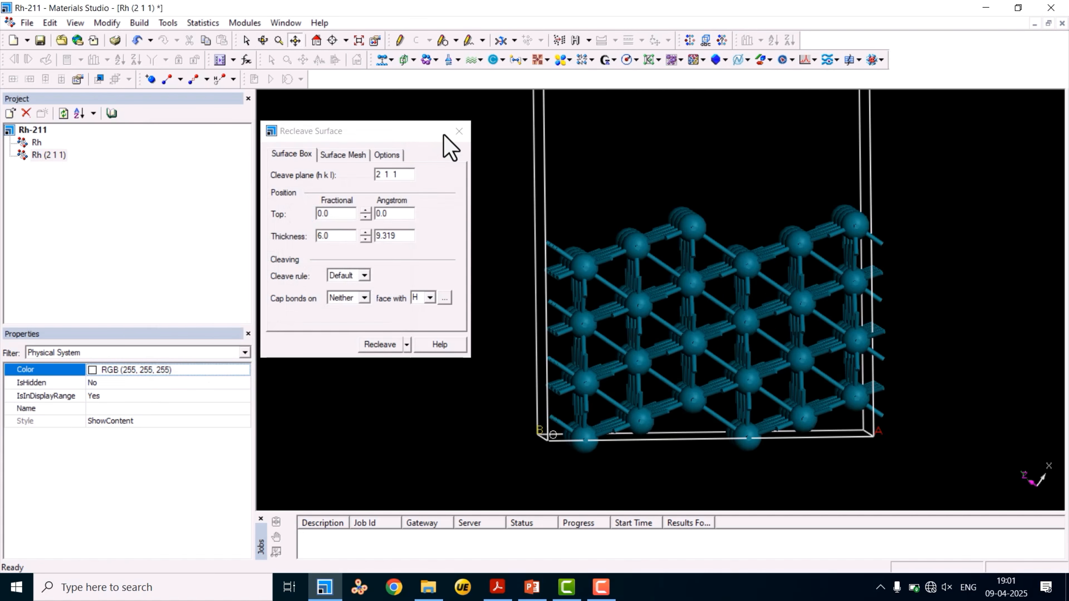
click(459, 131)
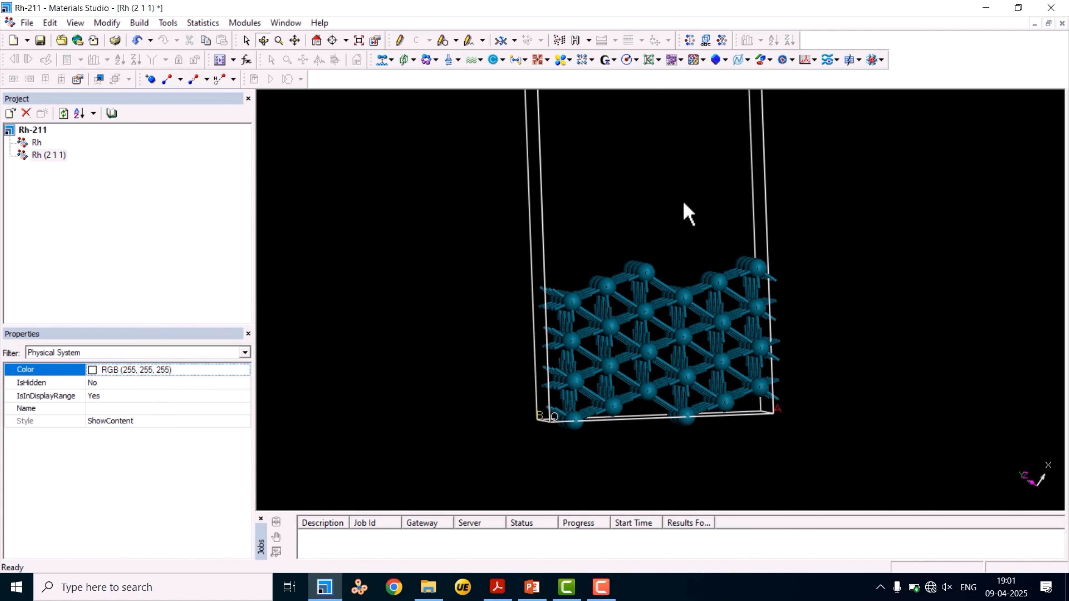
mouse_move(639, 228)
mouse_down()
mouse_move(628, 282)
mouse_move(645, 255)
mouse_move(635, 210)
mouse_move(638, 244)
mouse_up()
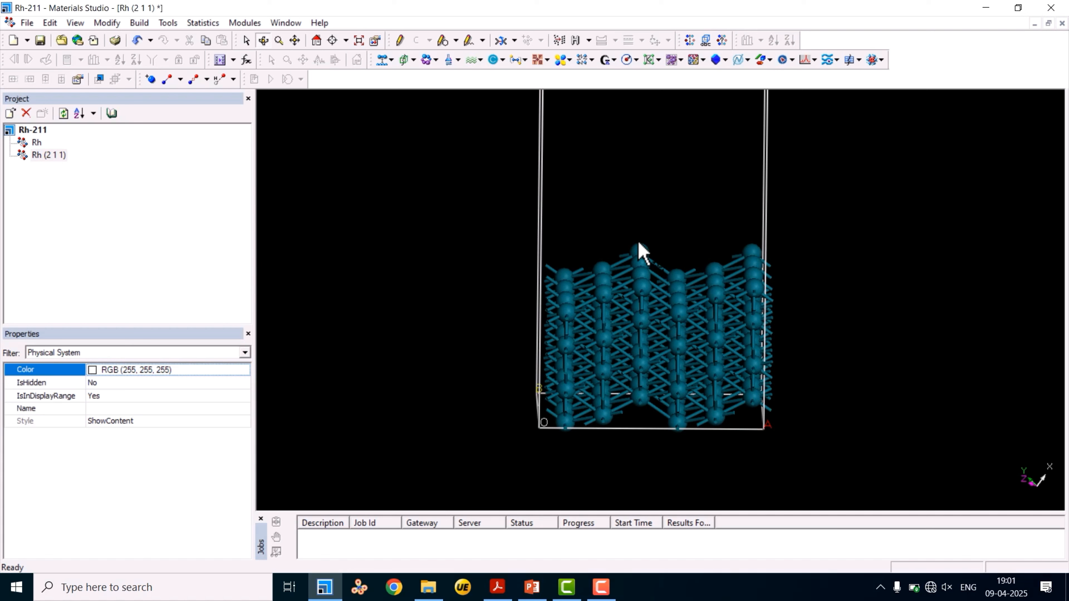
drag(638, 253, 673, 324)
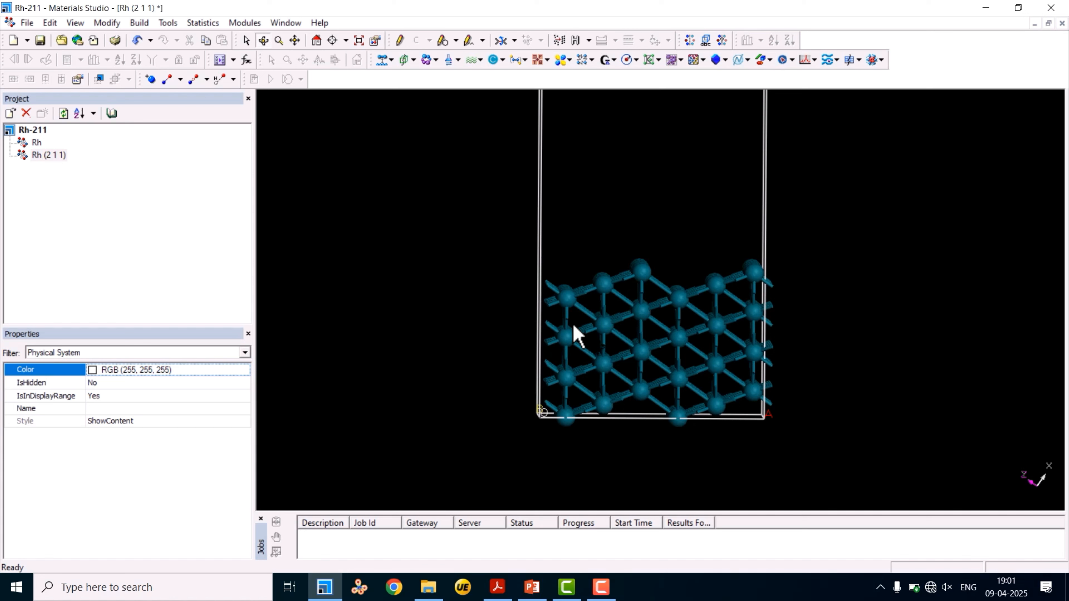
mouse_move(640, 222)
right_down()
mouse_move(651, 277)
mouse_move(642, 233)
right_up()
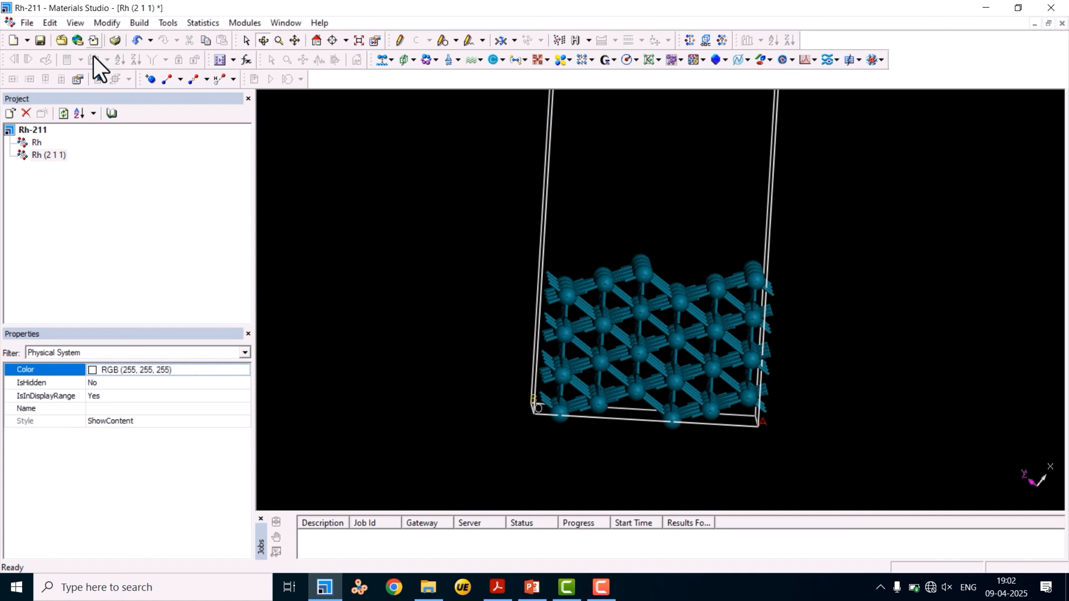
Start exporting the Rh (2 1 1) supercell as a Crystallographic Information File and create a folder named files inside the Rh-211 folder
click(27, 23)
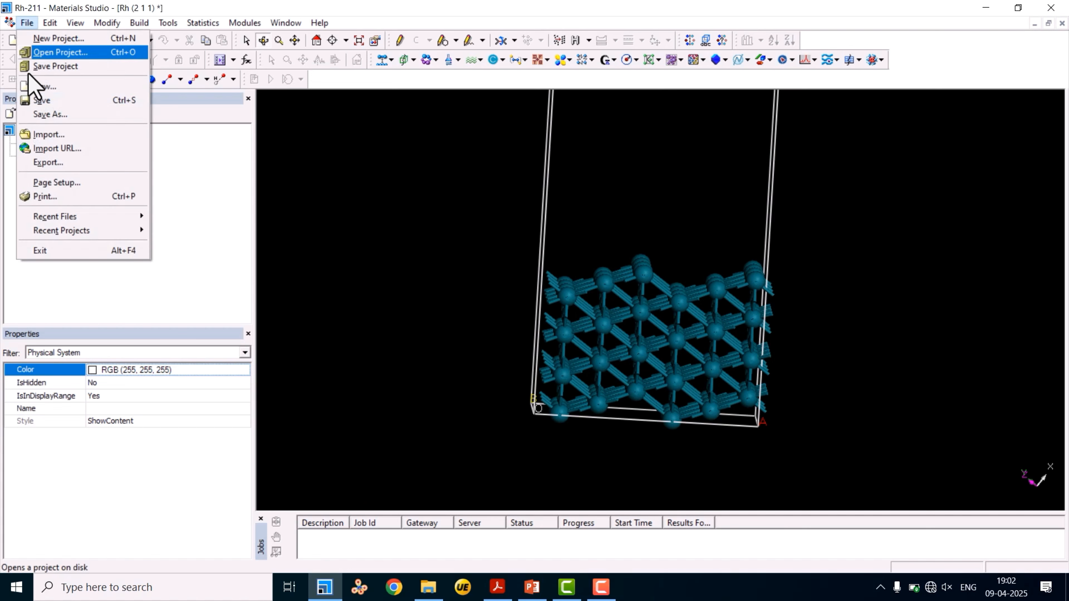
click(42, 163)
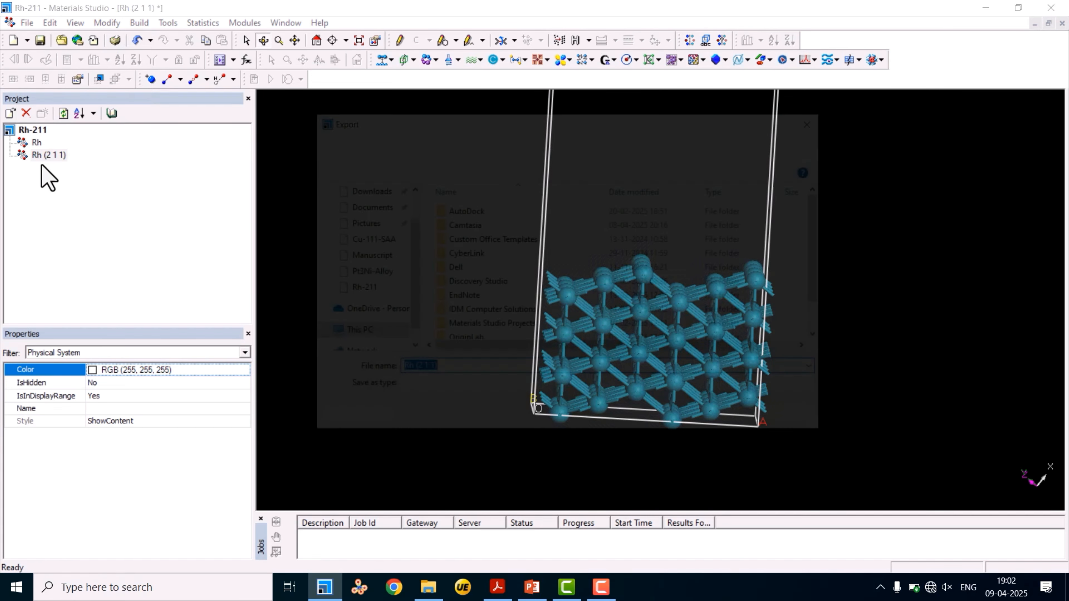
click(447, 390)
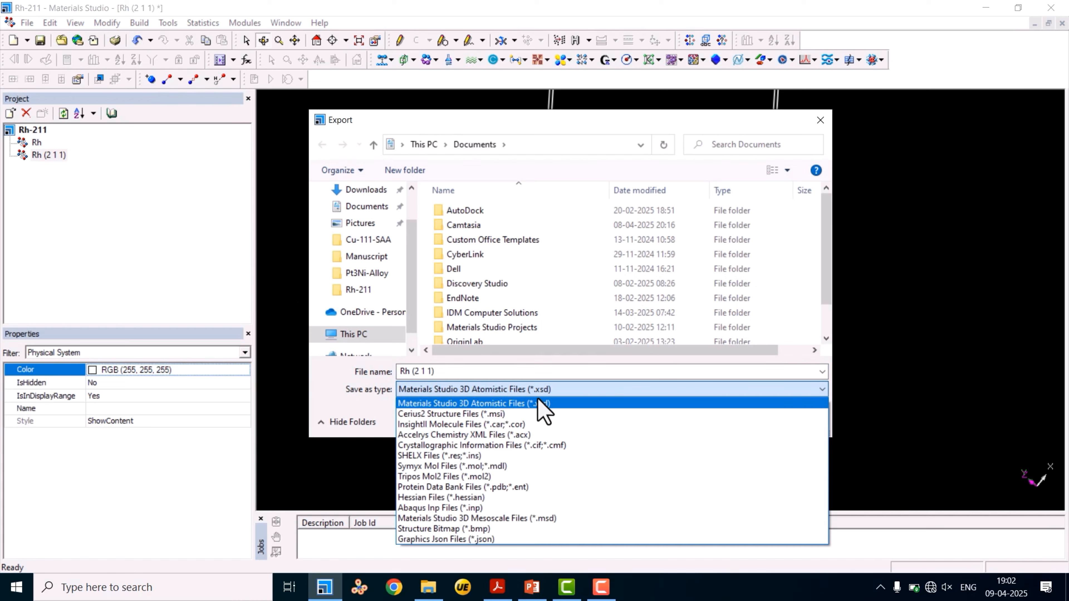
click(519, 444)
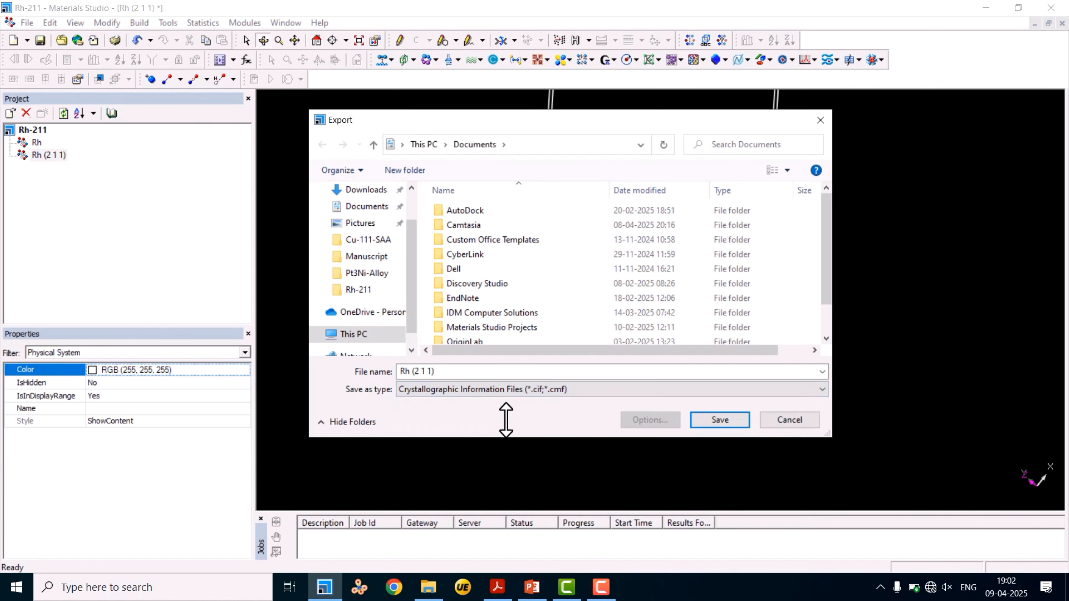
click(364, 291)
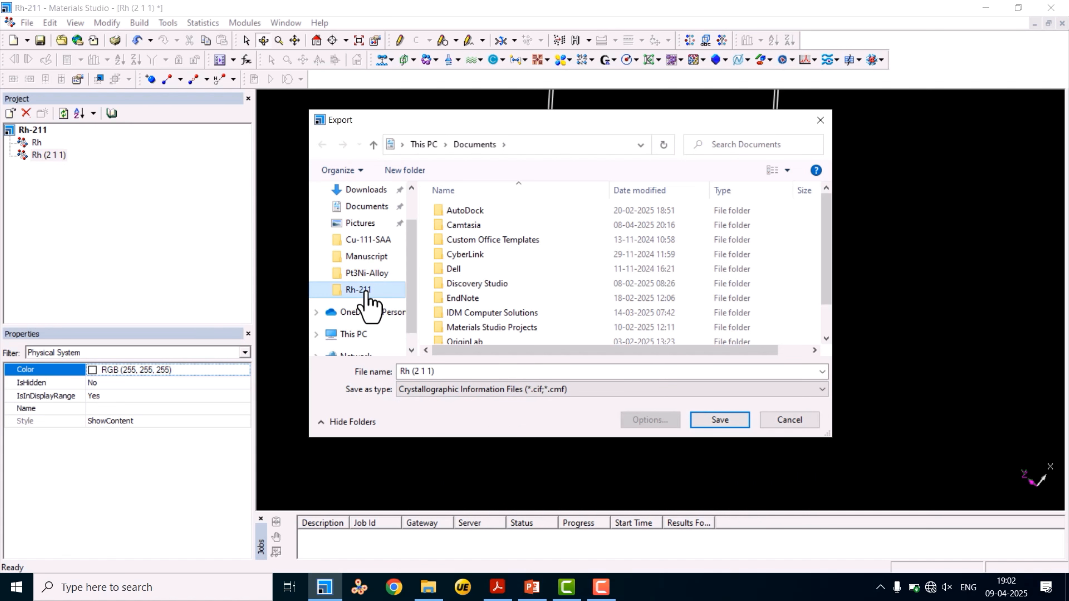
click(404, 170)
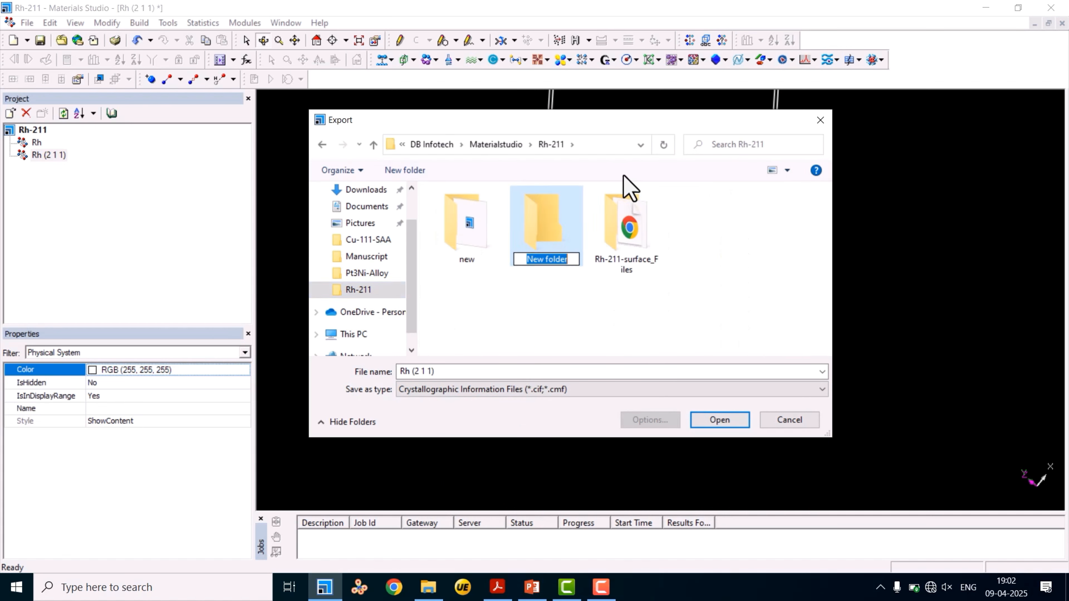
text(files)
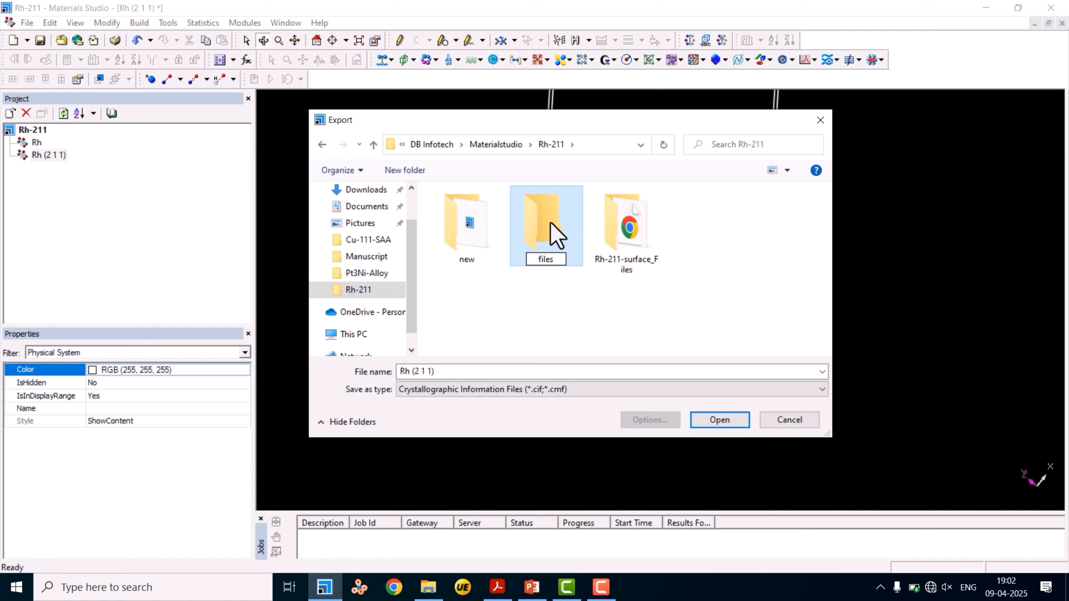
key(Return)
Save the CIF export as Rh (2 1 1) in the files folder
double_click(544, 243)
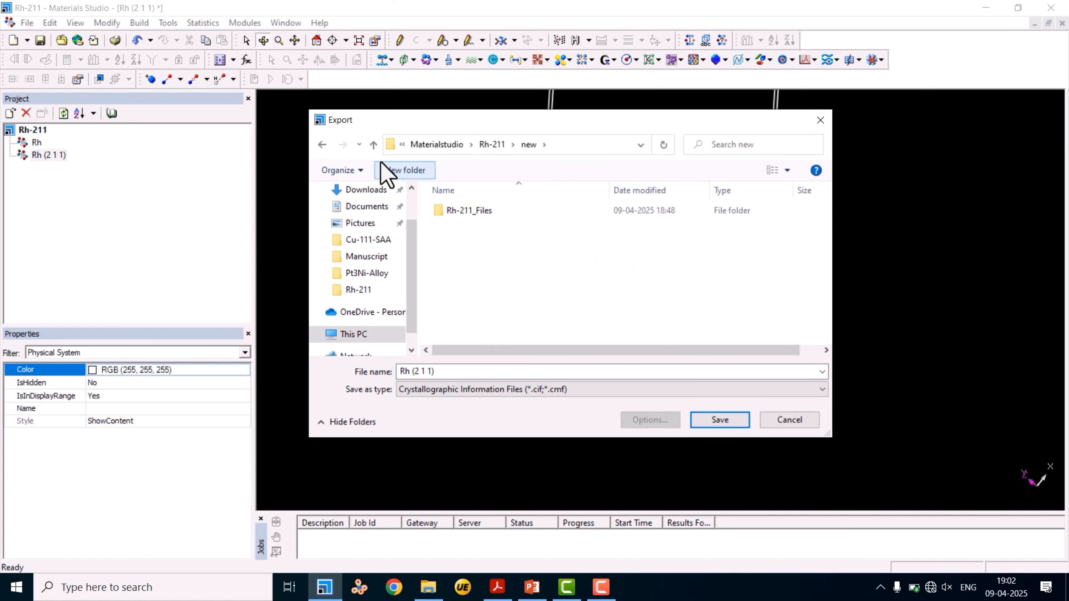
click(374, 145)
double_click(472, 242)
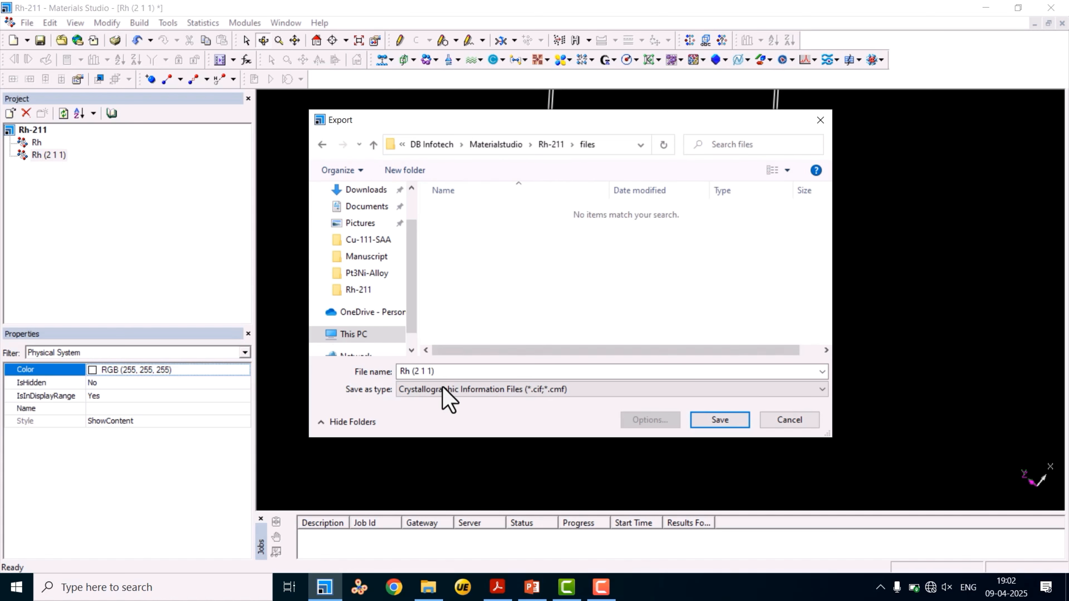
click(719, 420)
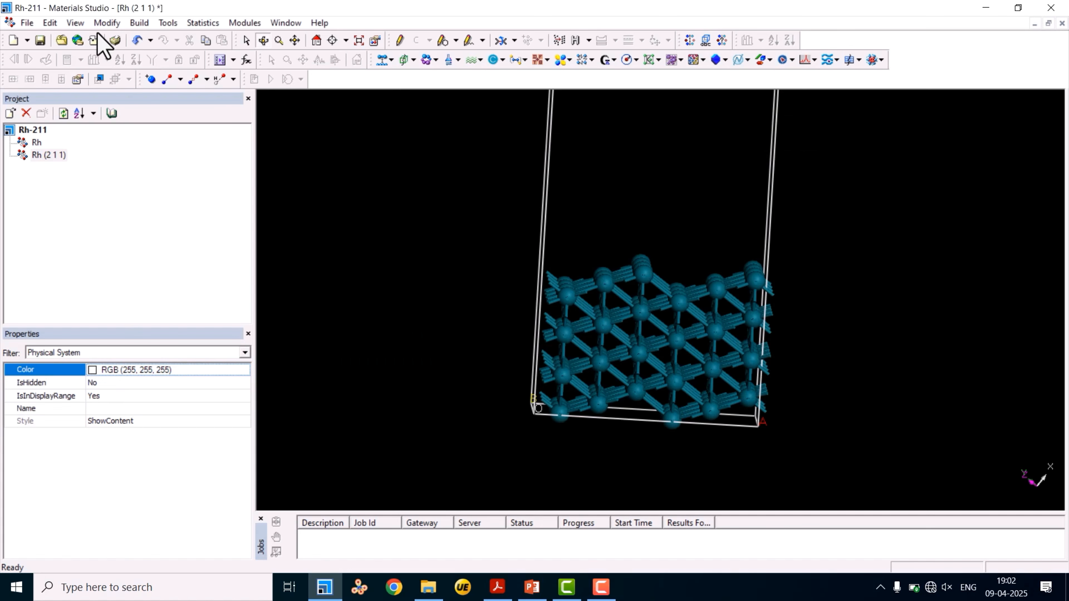
Export the Rh (2 1 1) supercell as an InsightII Molecule file (.car) into the files folder
click(27, 23)
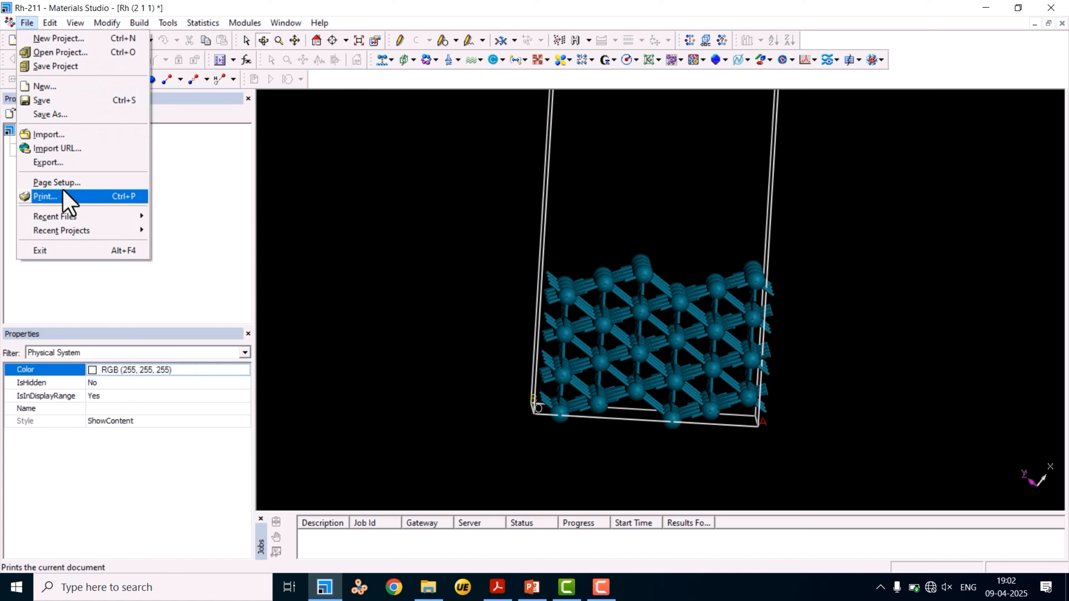
click(54, 163)
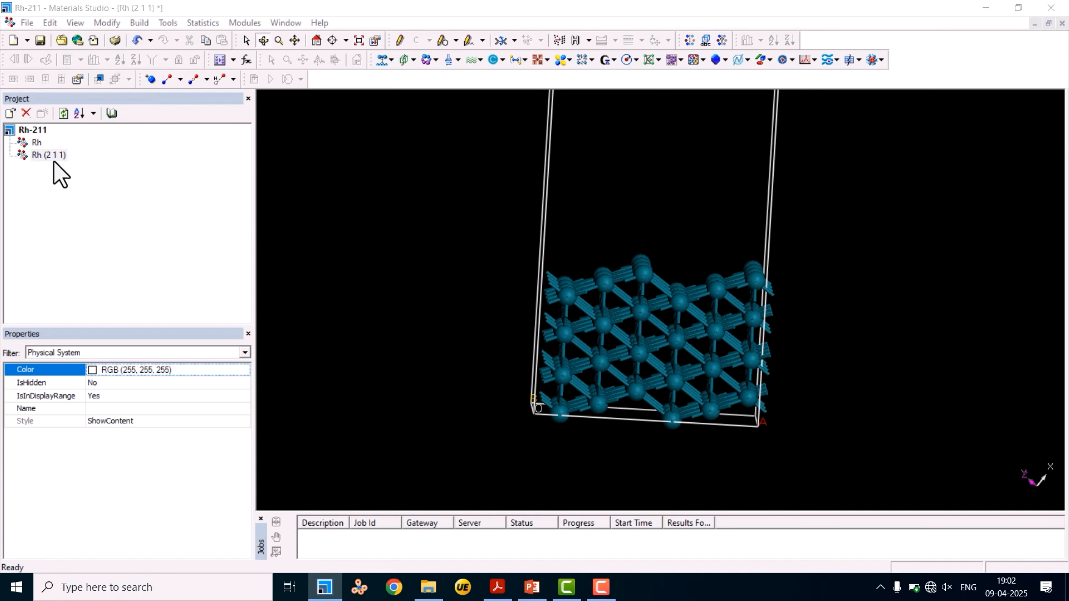
click(490, 394)
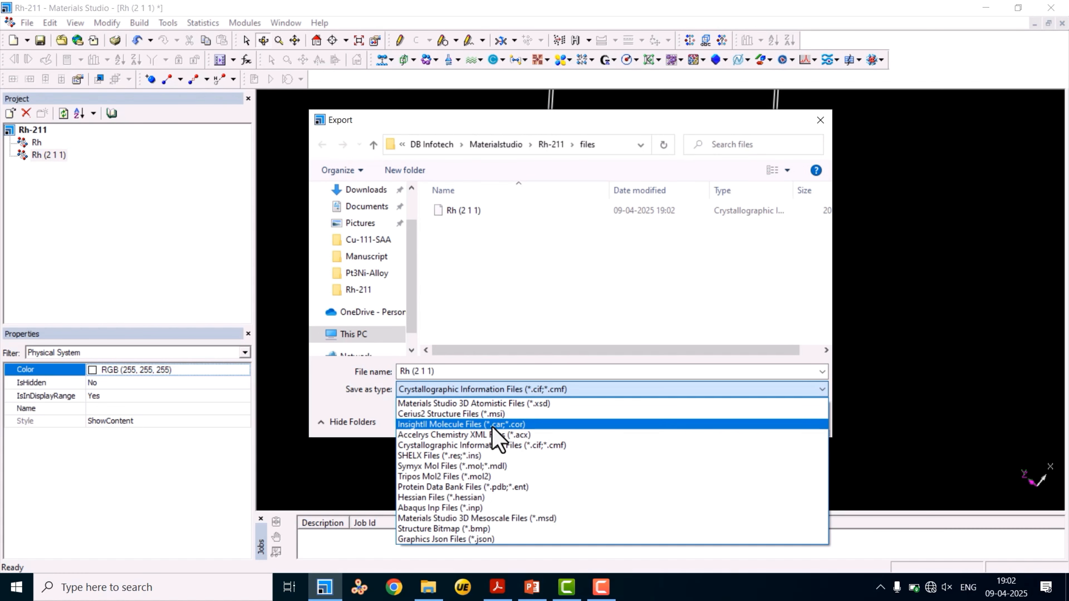
click(507, 427)
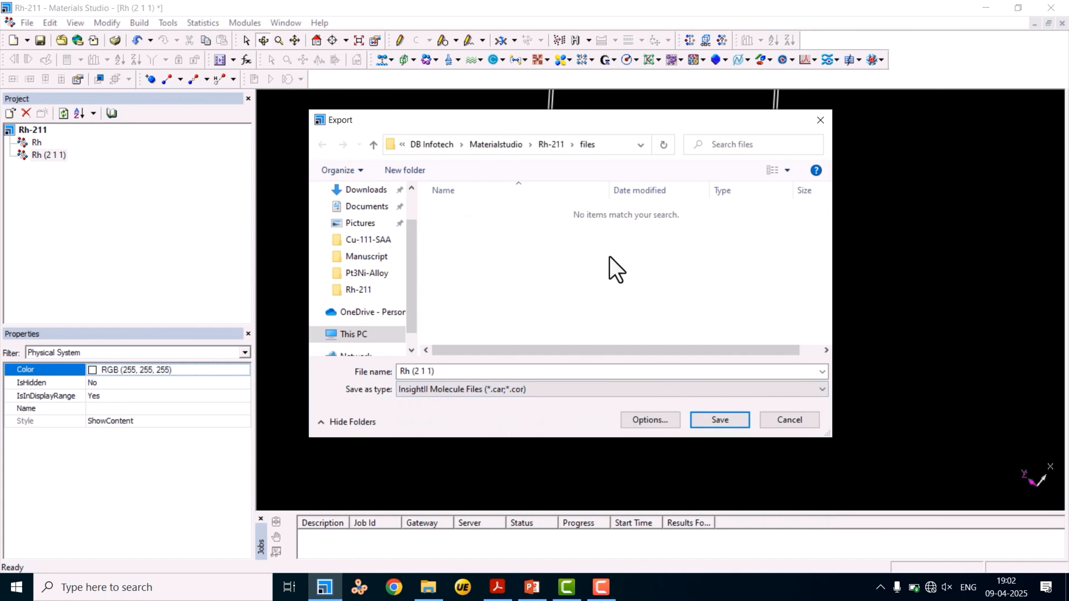
click(719, 420)
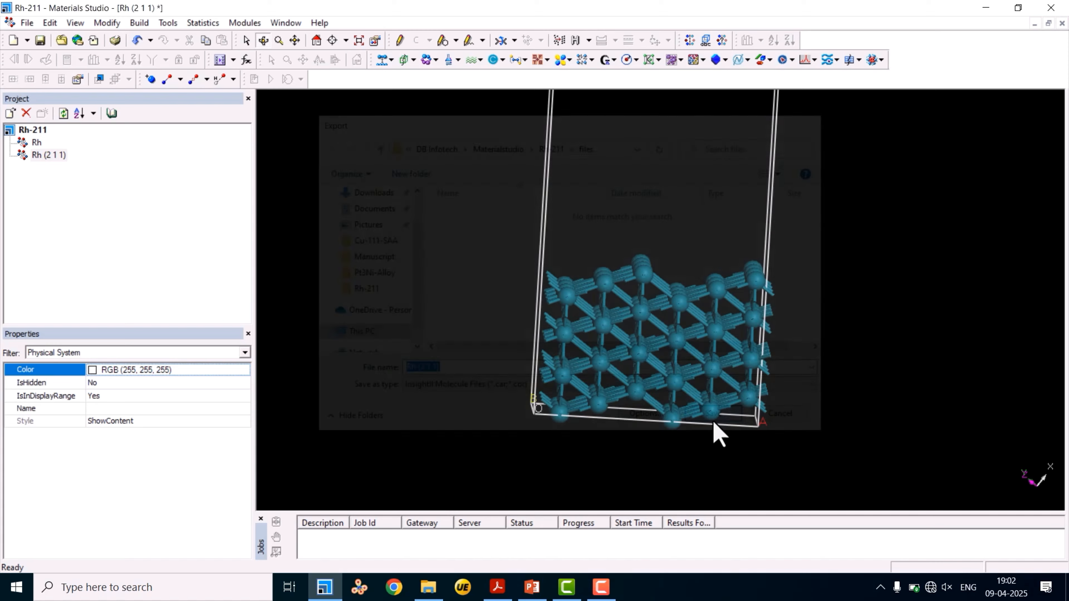
Switch to File Explorer, delete Rh (2 1 1).mdf from the files folder, and return to the slab model in Materials Studio
click(427, 586)
double_click(255, 167)
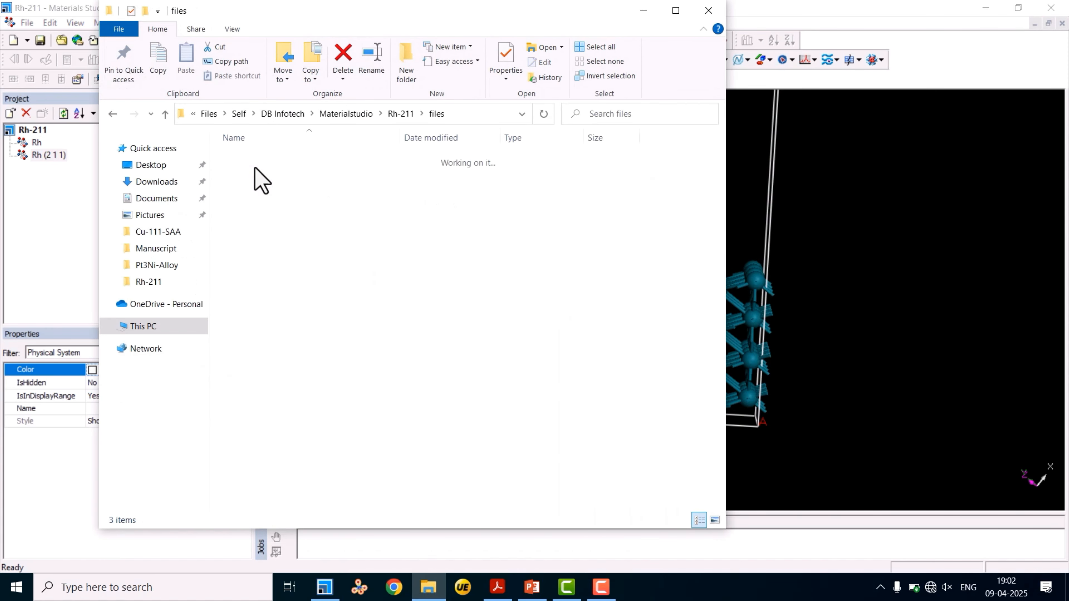
click(273, 188)
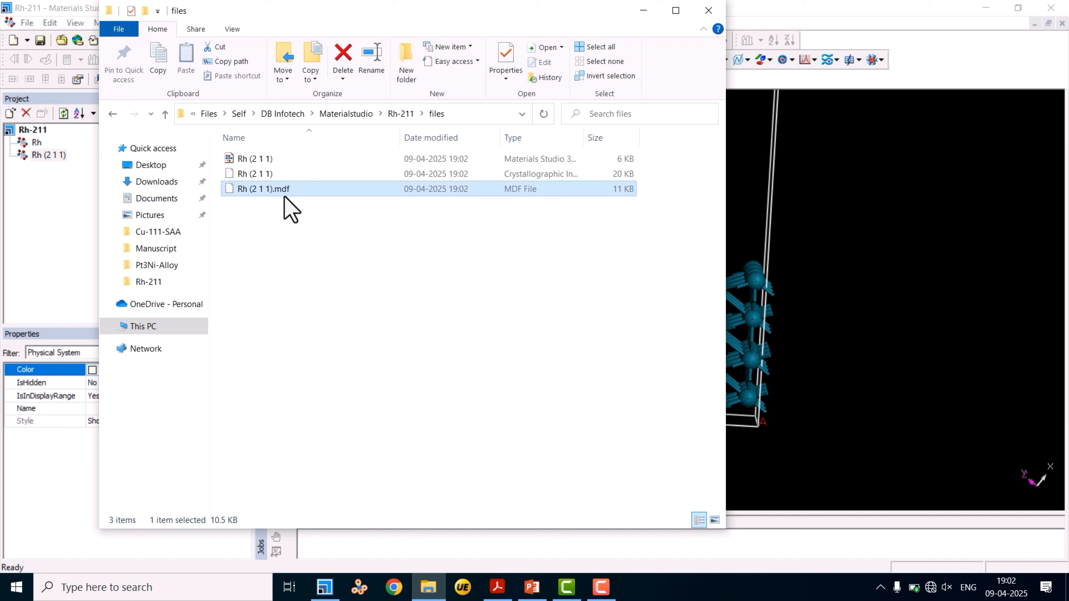
key(Delete)
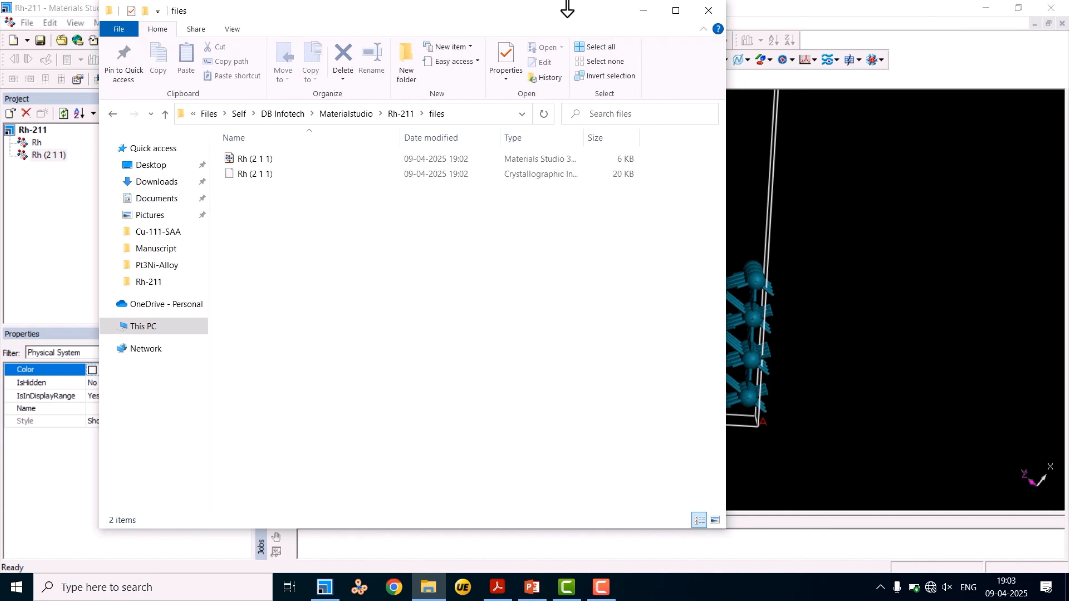
click(643, 10)
drag(633, 292, 653, 191)
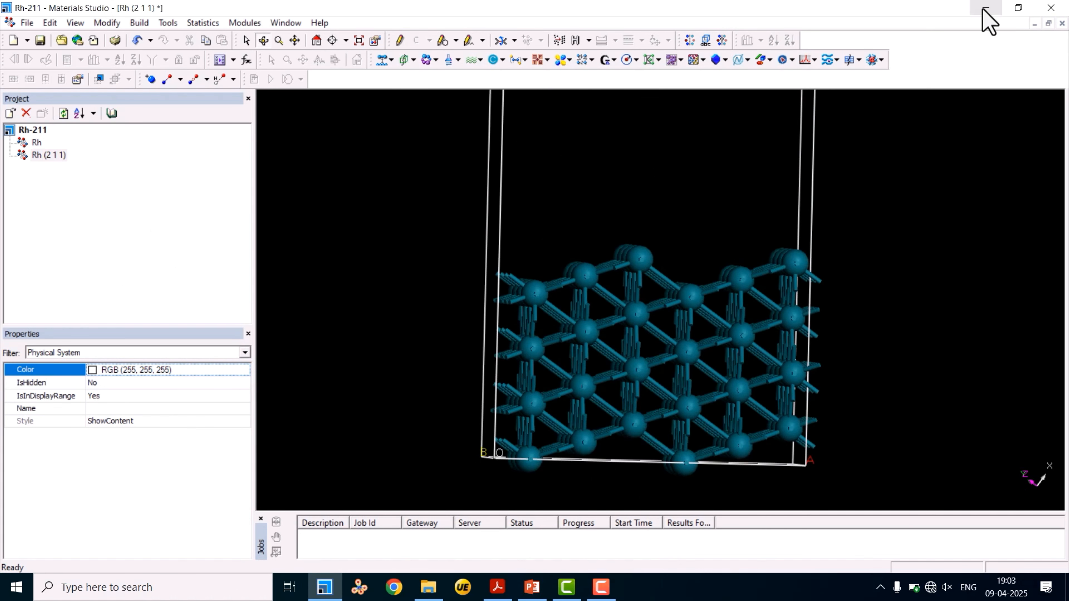